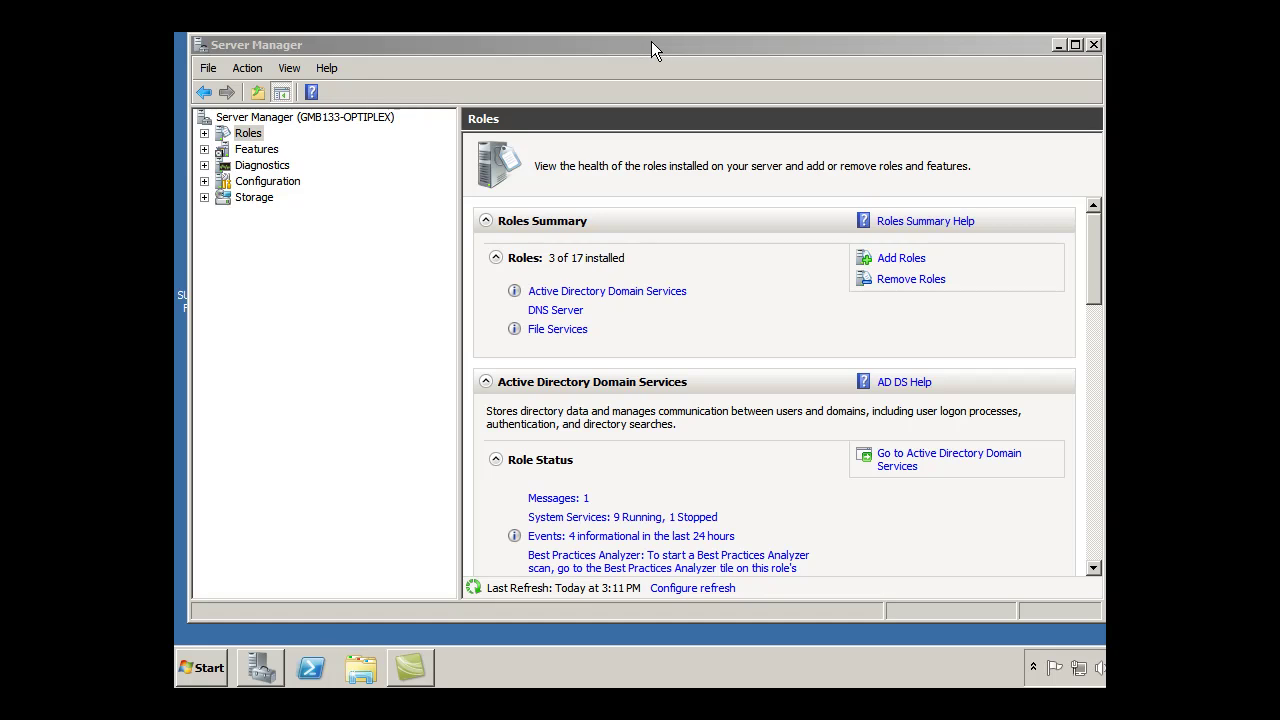
Uncover the desktop, place the LabShare folder beside the Camtasia Studio 6 shortcut, and return the Server Manager window.
left_click_drag(648, 40, 650, 45)
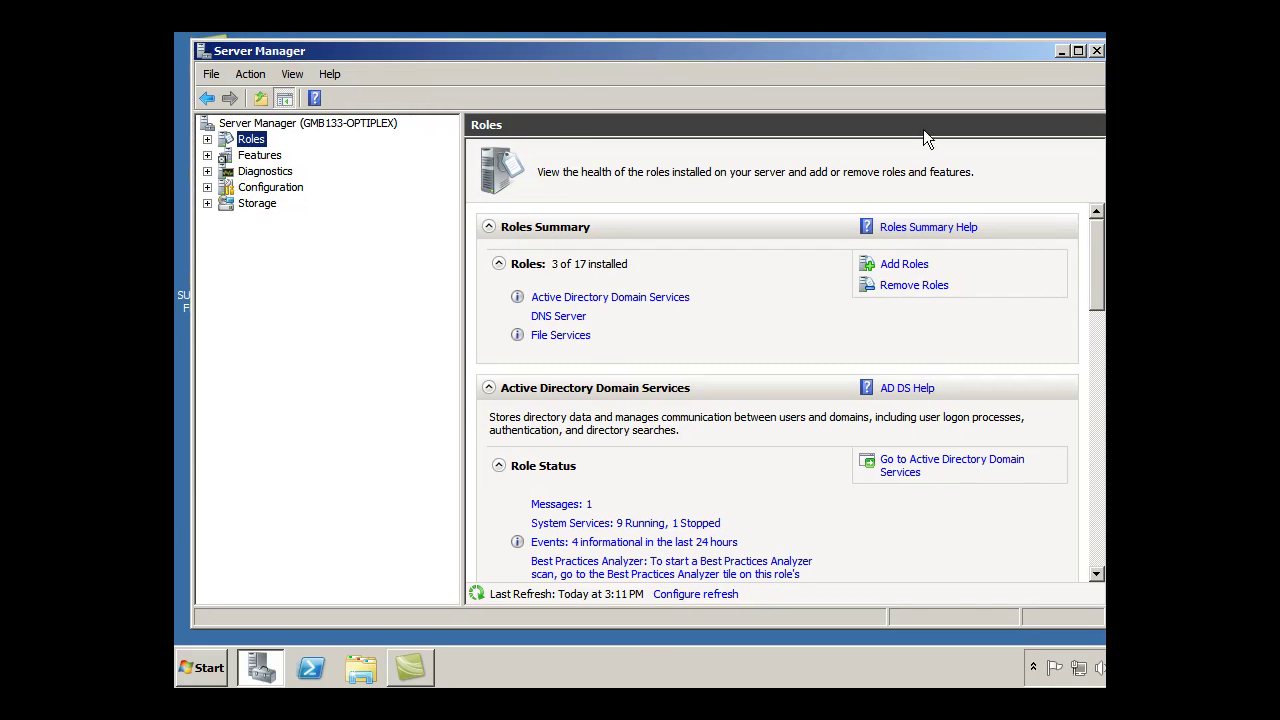
left_click_drag(938, 55, 951, 194)
left_click_drag(490, 196, 640, 88)
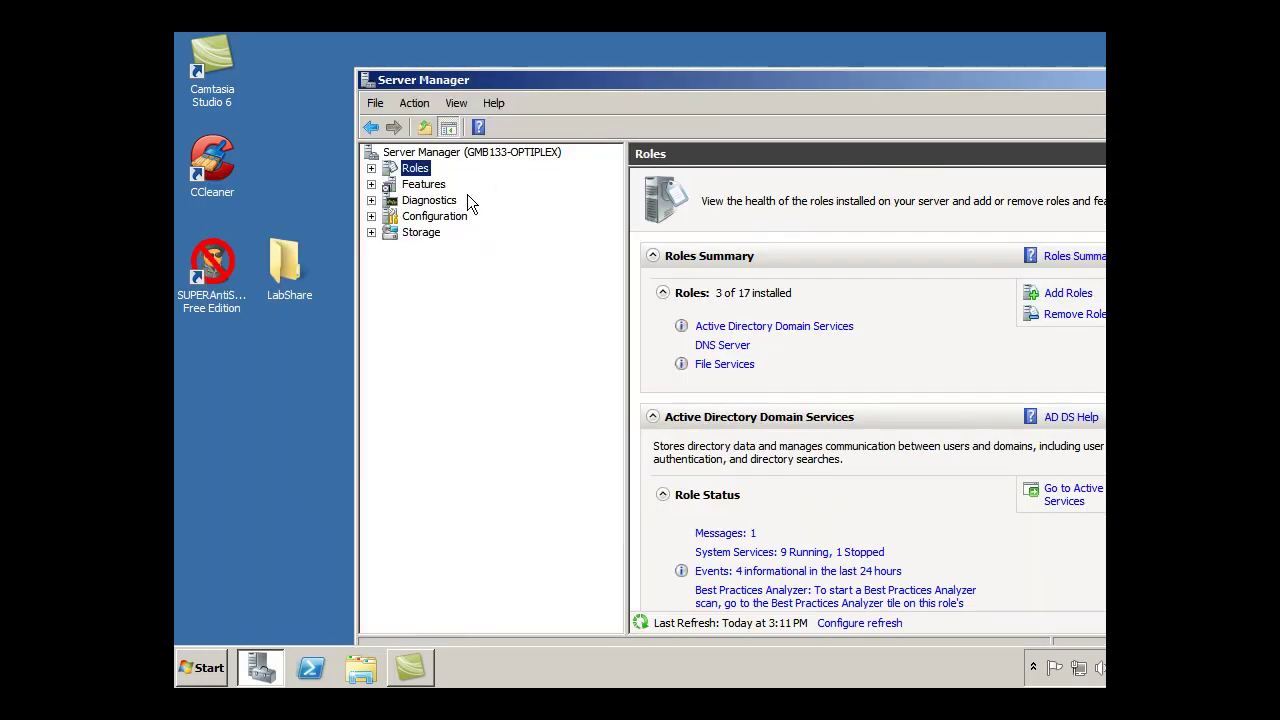
left_click(253, 175)
left_click_drag(289, 262, 285, 60)
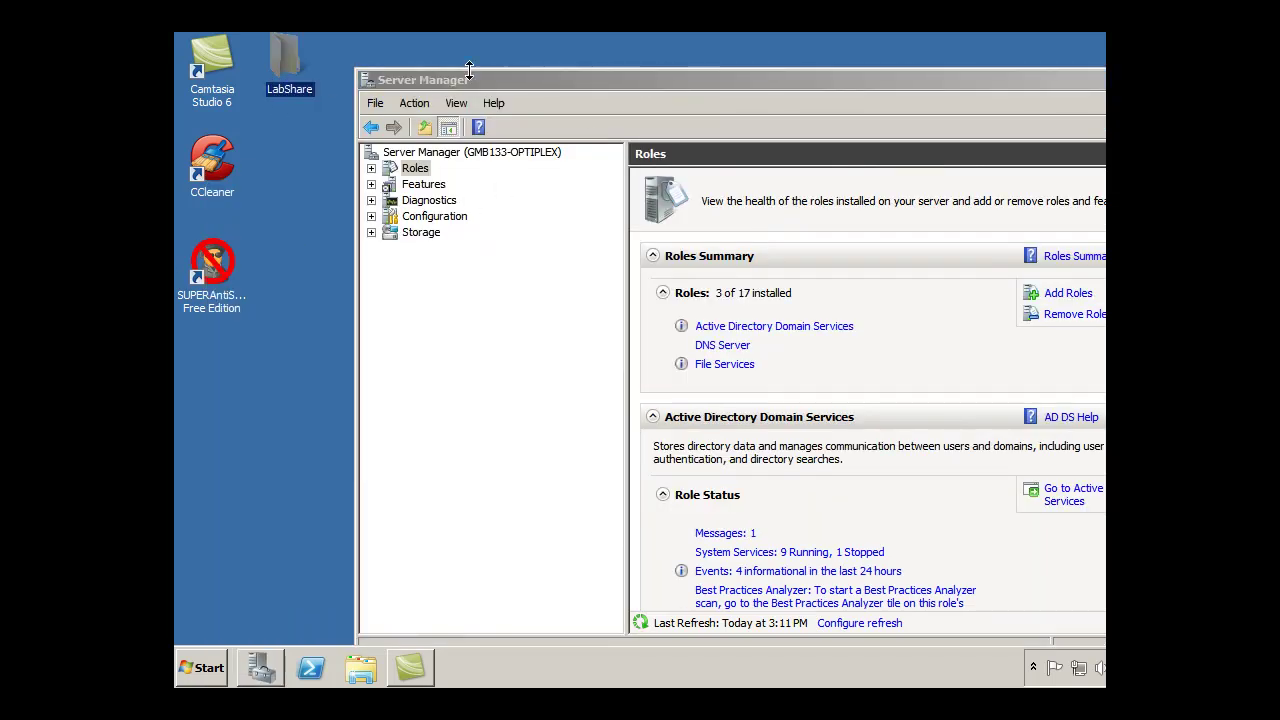
left_click_drag(490, 84, 347, 47)
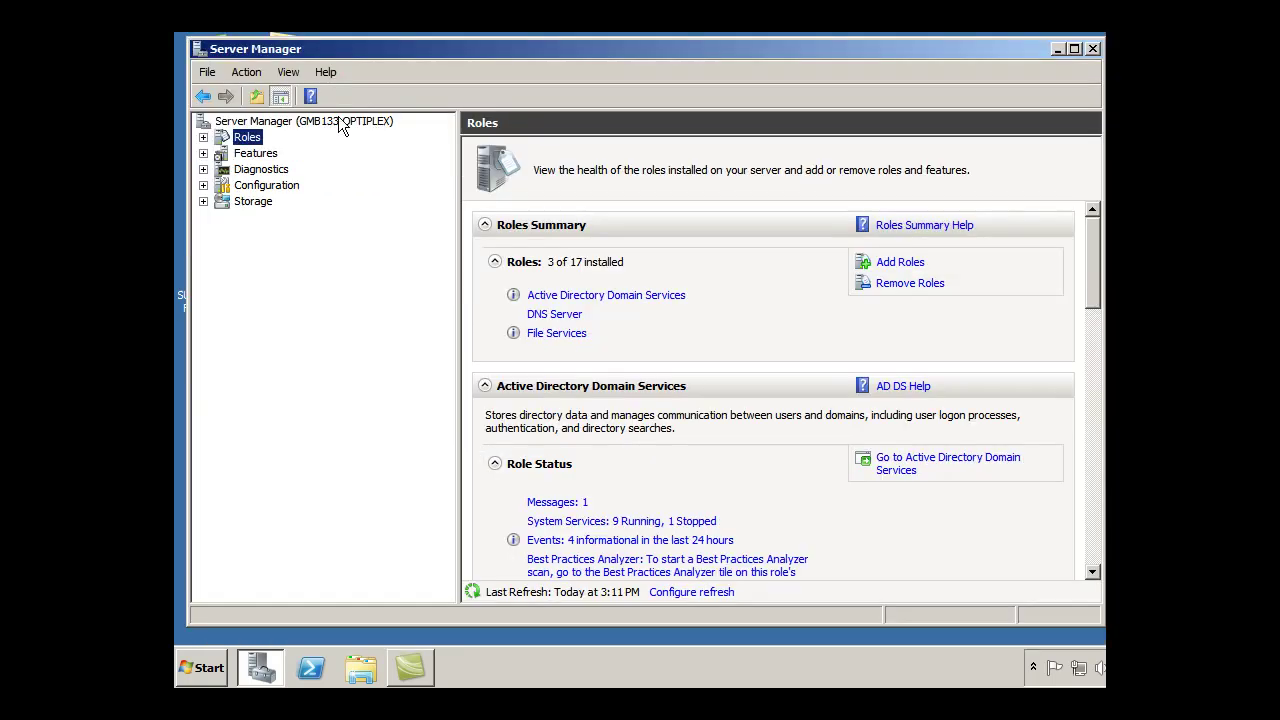
Open Share and Storage Management under the File Services role and hide its Actions pane.
left_click(203, 138)
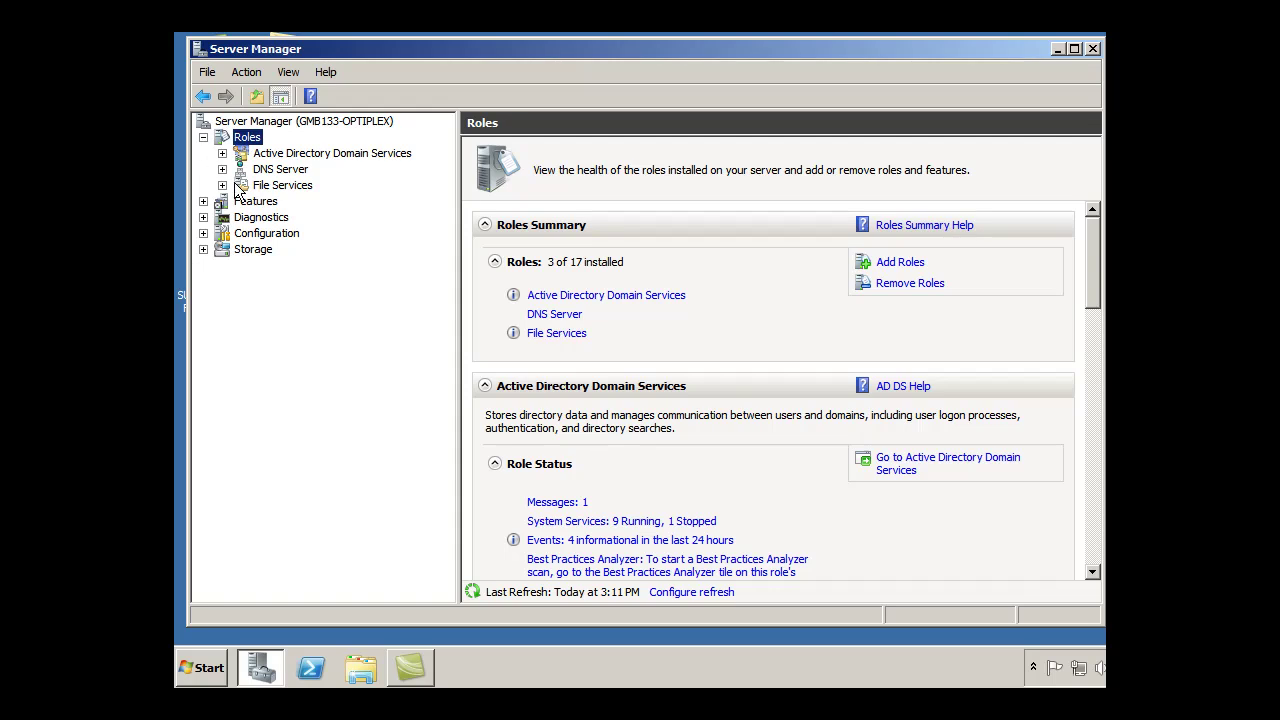
left_click(222, 186)
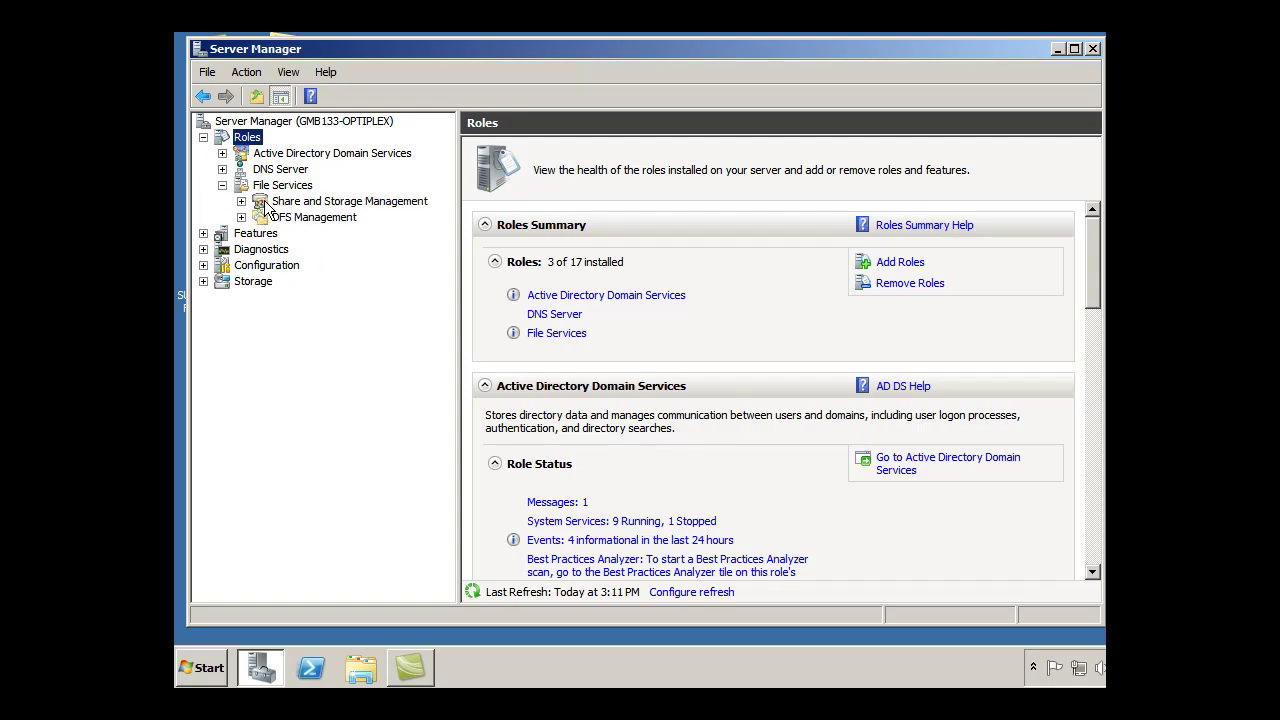
left_click(266, 206)
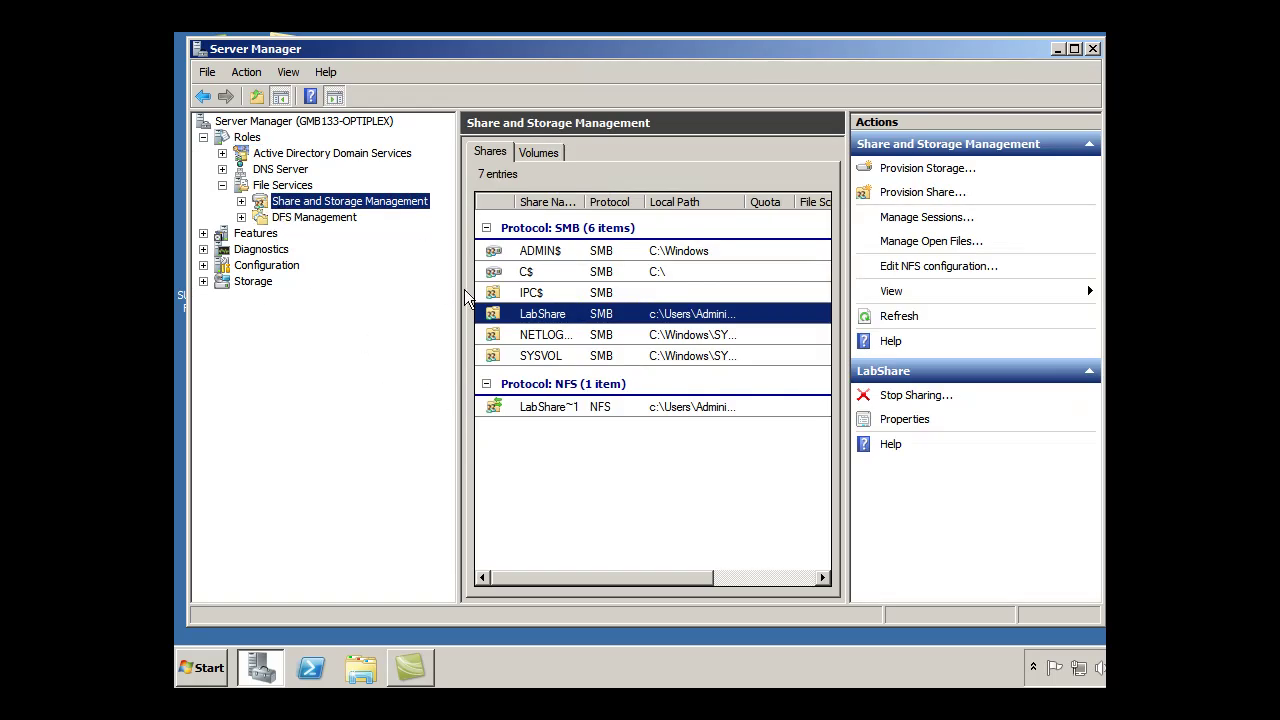
left_click(336, 96)
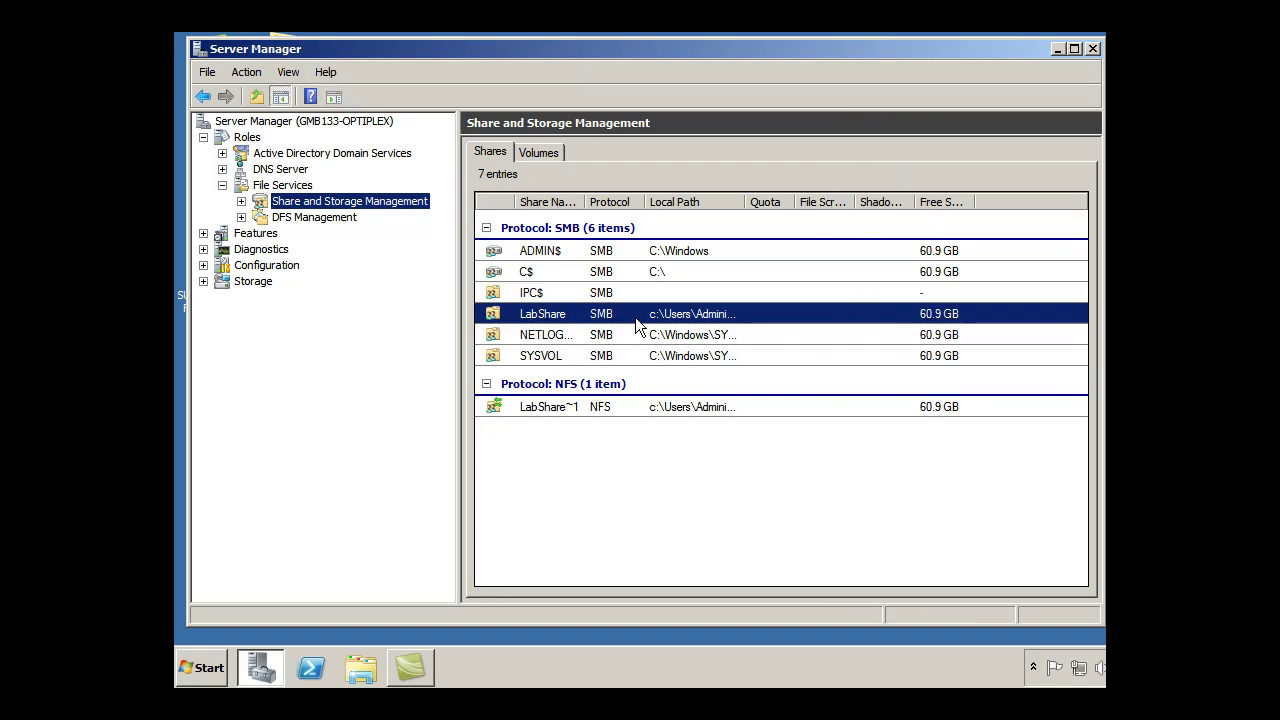
Select the full share path in the LabShare SMB share's properties and close the properties.
double_click(668, 318)
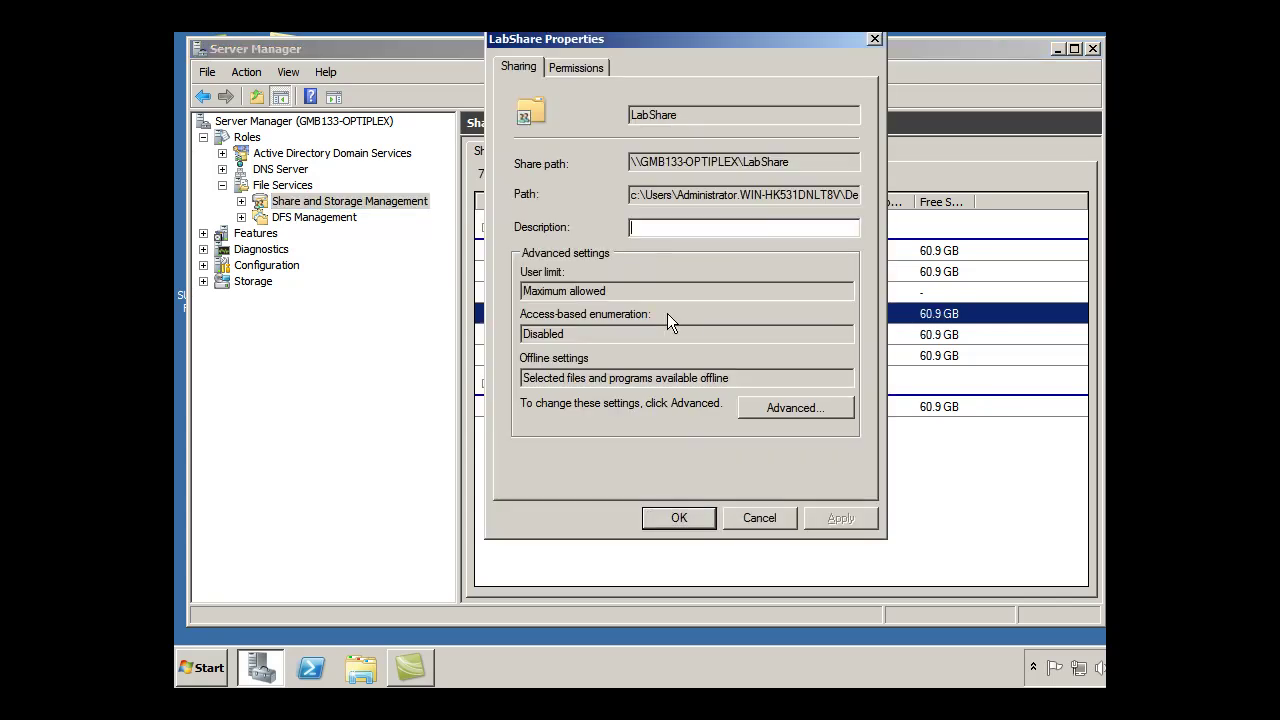
left_click_drag(656, 41, 642, 65)
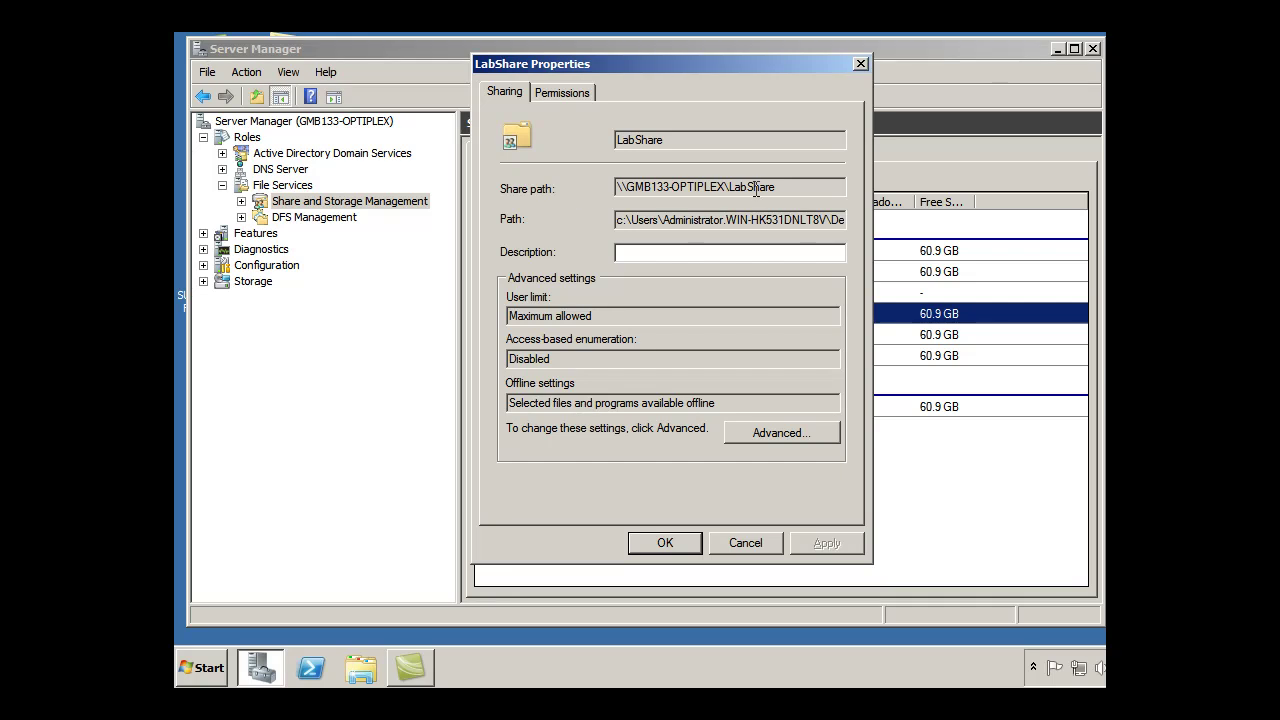
left_click_drag(780, 187, 585, 190)
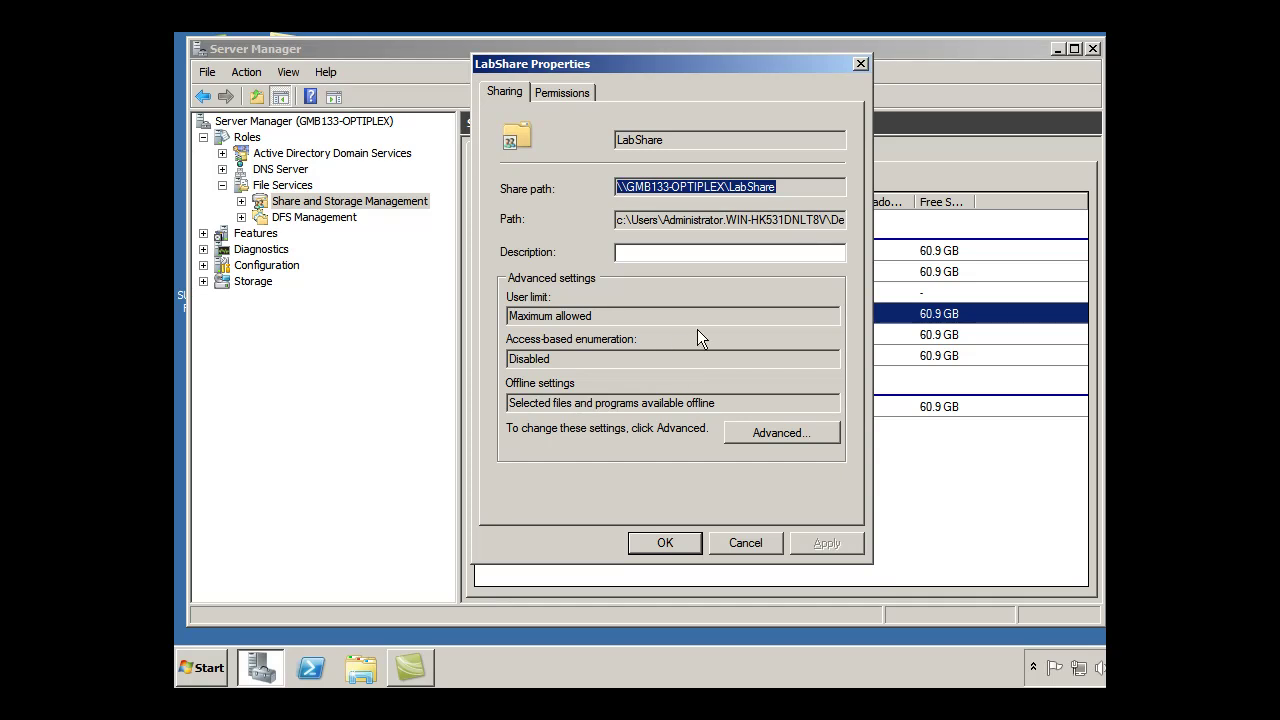
left_click(672, 547)
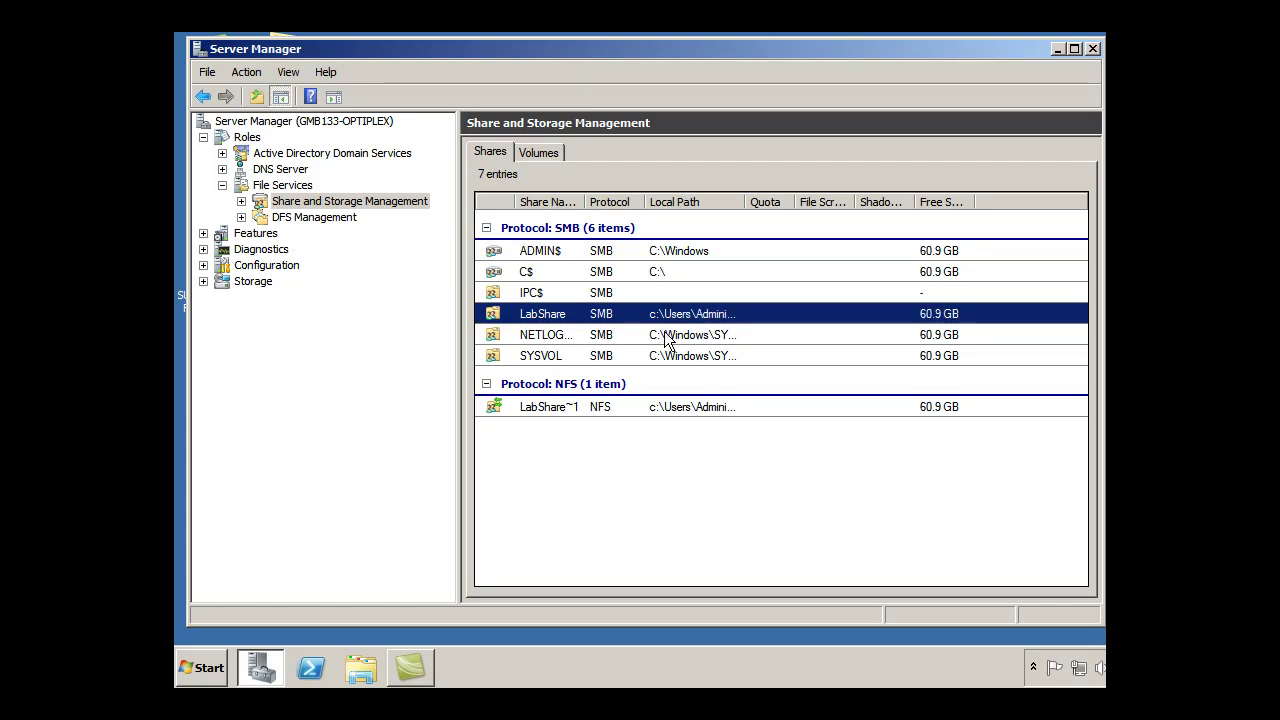
left_click_drag(528, 45, 526, 51)
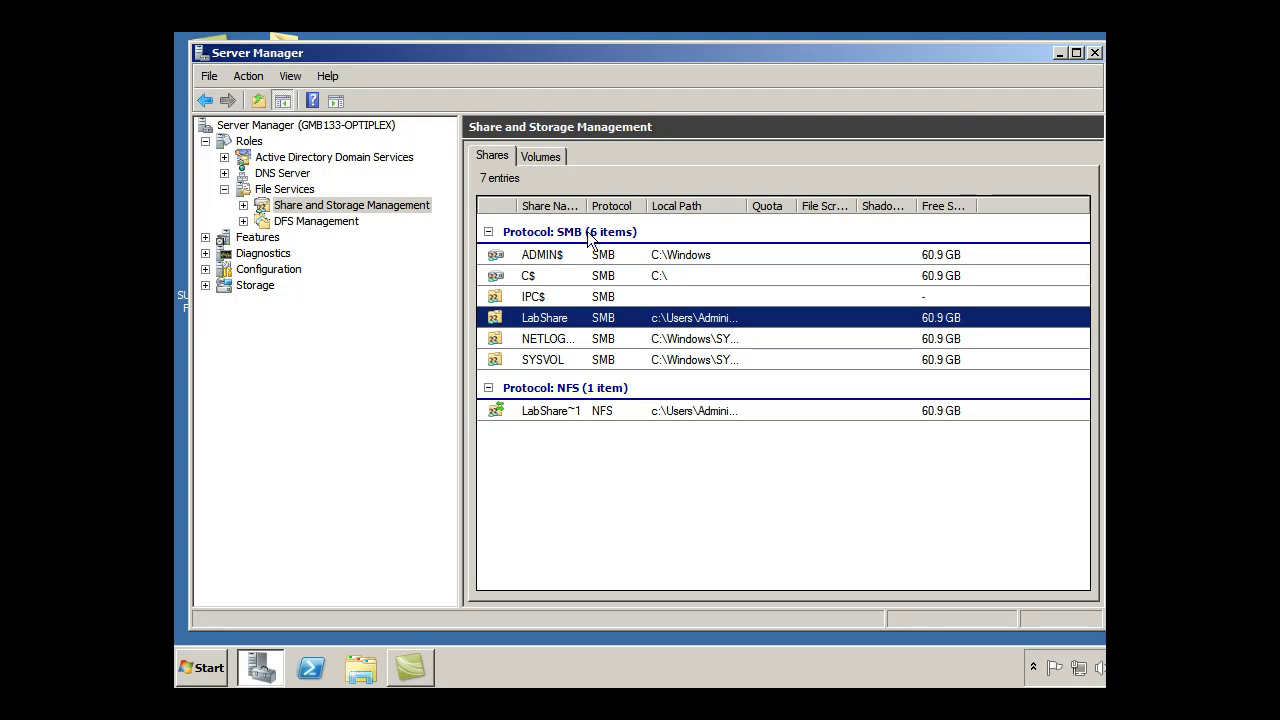
Switch to Group Policy Management and open the Default Domain Policy of danscourses.local for editing.
left_click(212, 678)
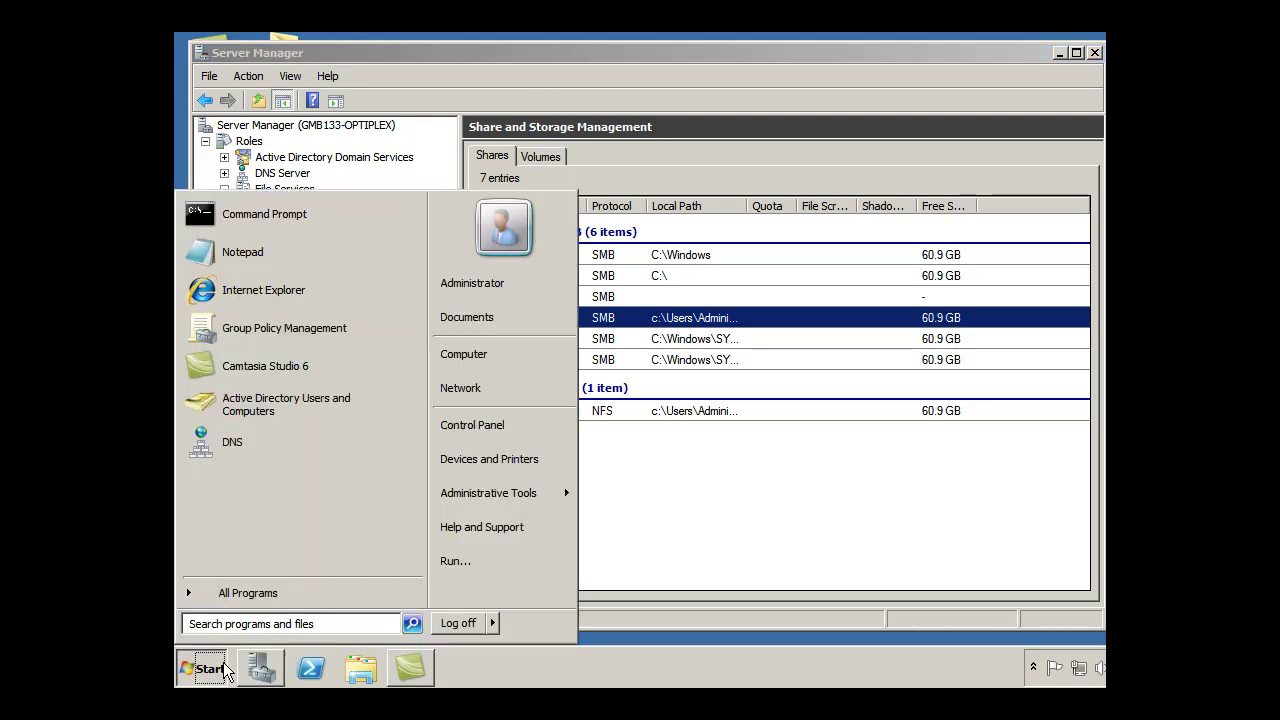
mouse_move(478, 497)
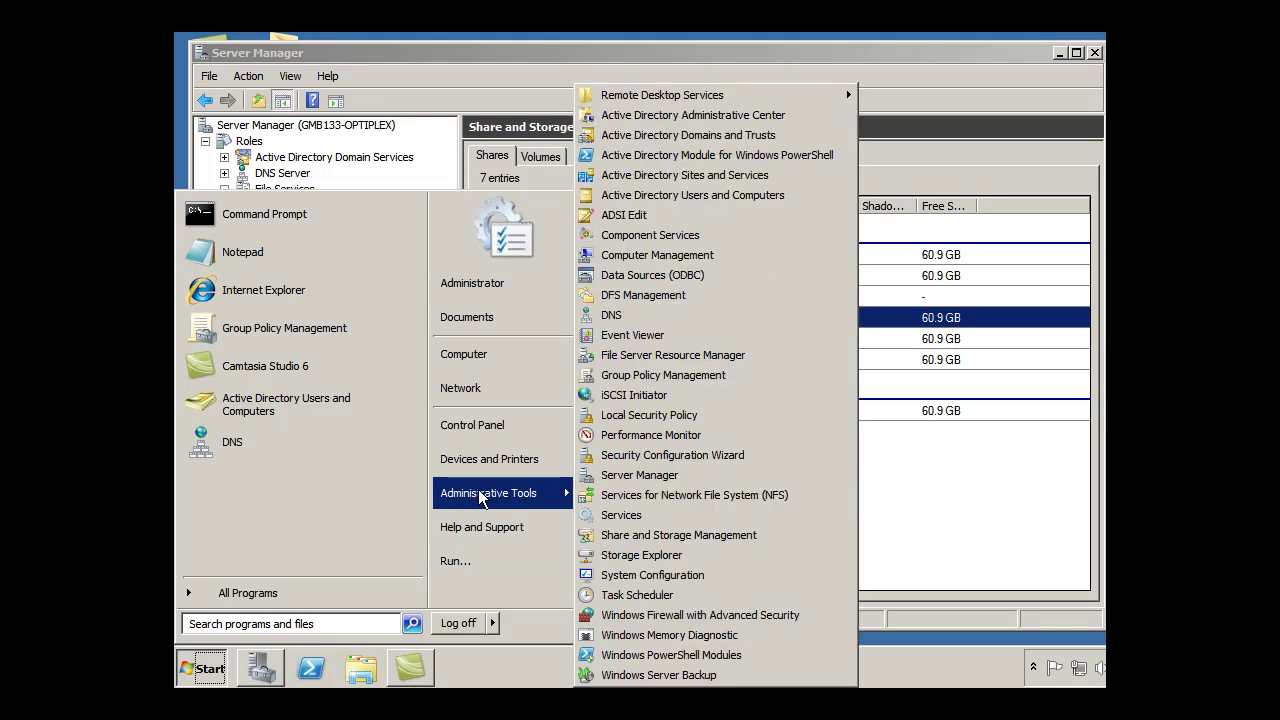
left_click(684, 375)
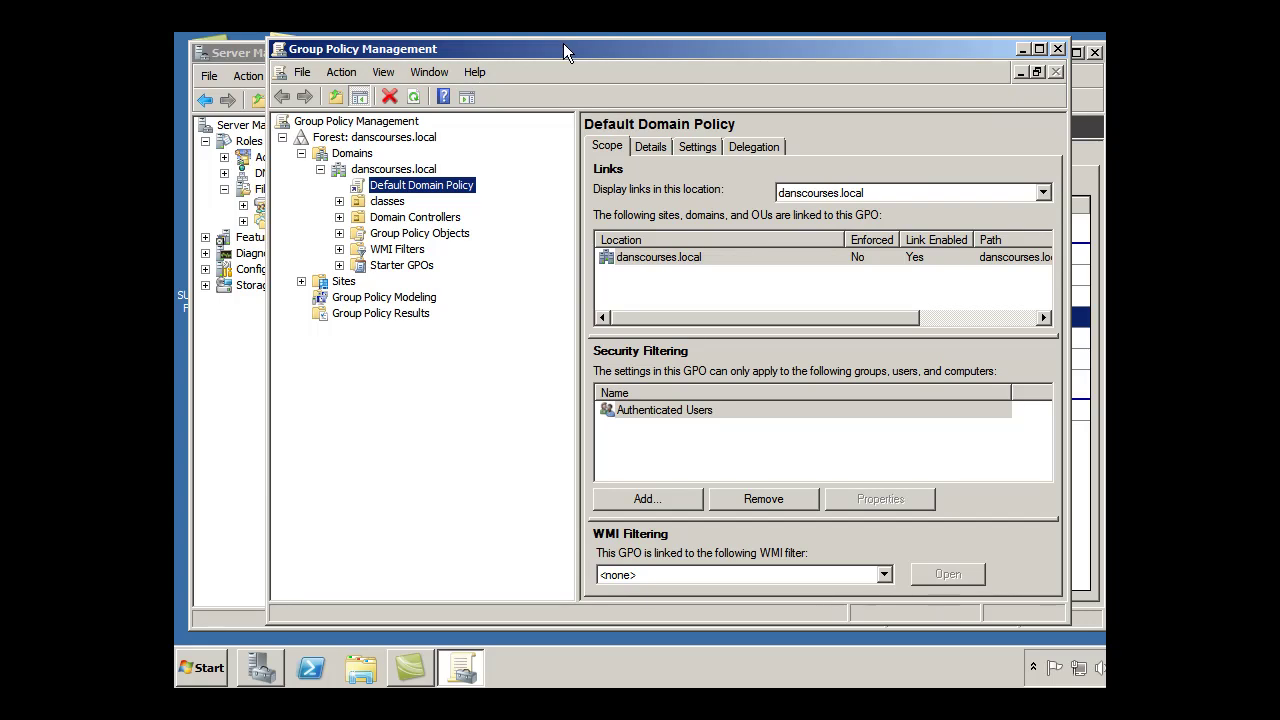
left_click_drag(563, 43, 520, 54)
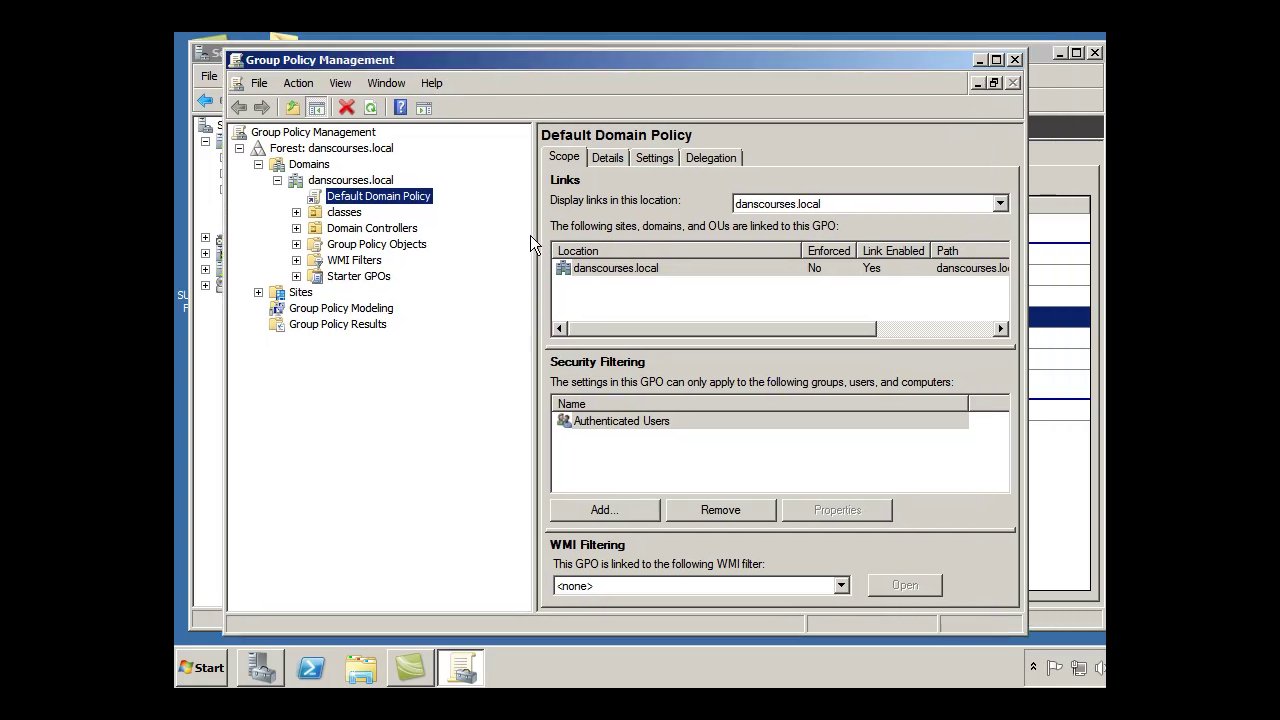
right_click(318, 198)
left_click(350, 210)
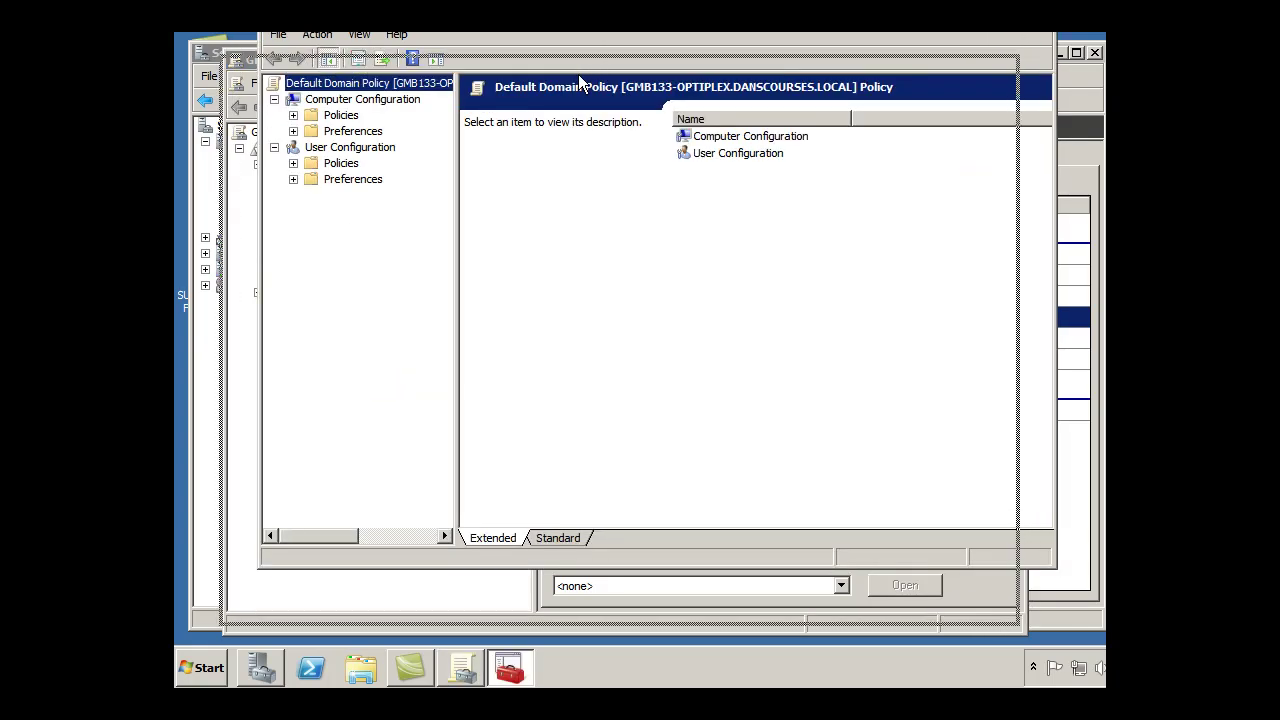
left_click_drag(614, 65, 621, 51)
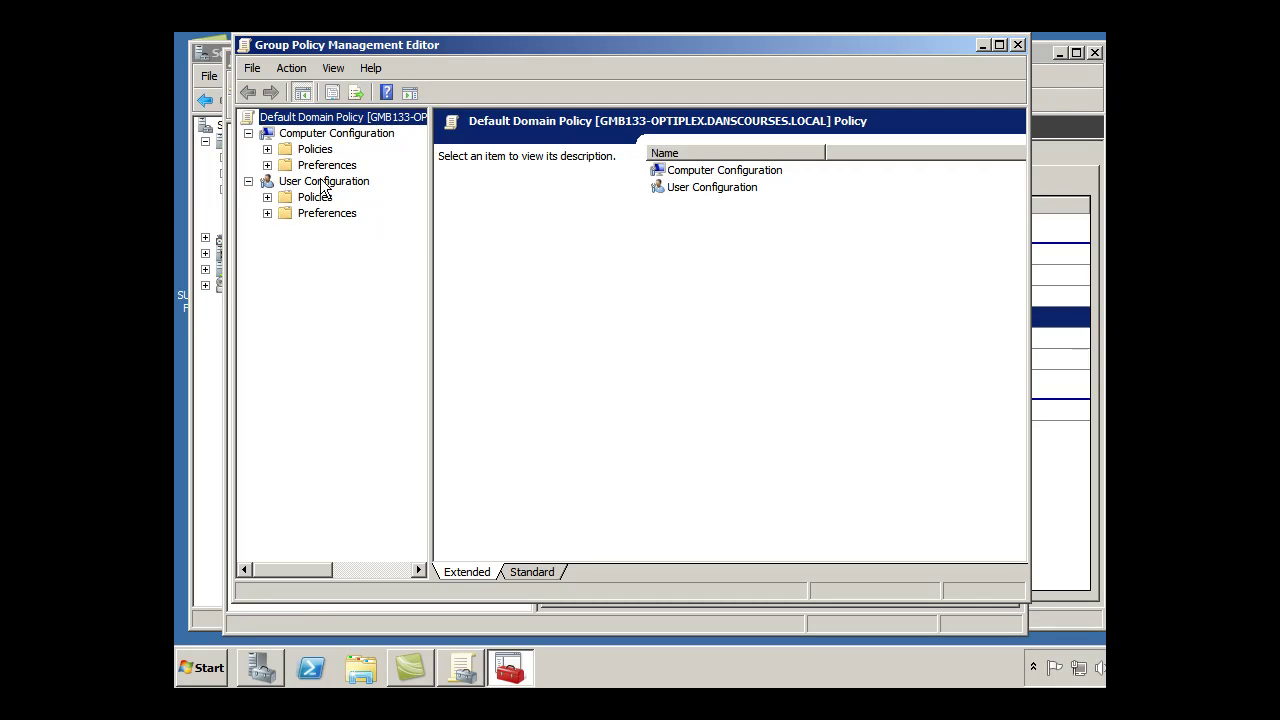
Start a new mapped drive in Drive Maps under the User Configuration preferences for Windows Settings.
left_click(286, 216)
left_click(267, 216)
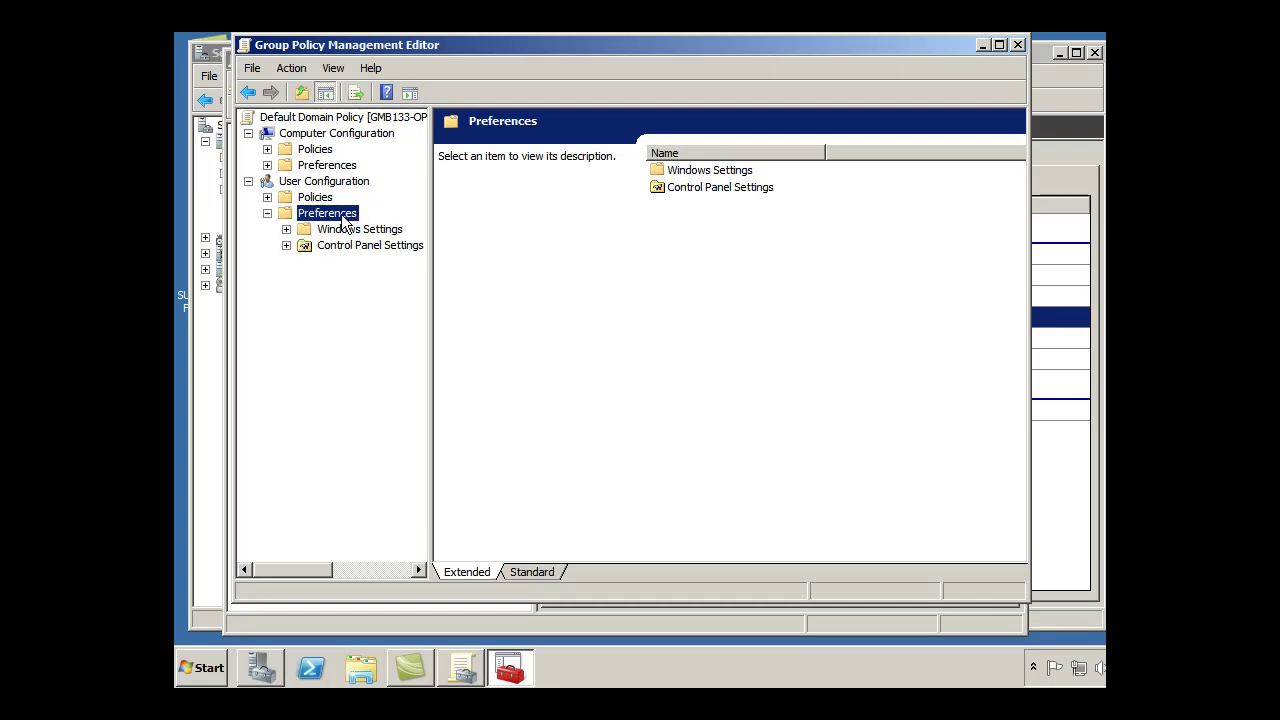
left_click(286, 230)
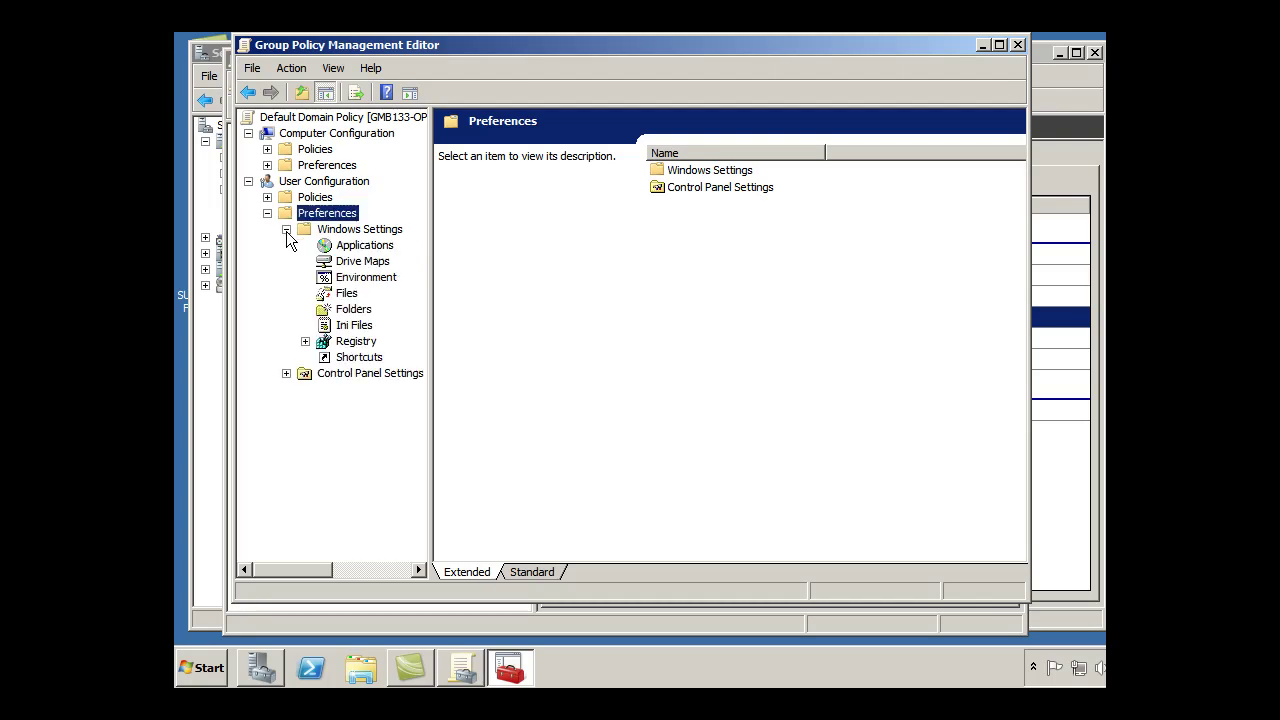
left_click(347, 262)
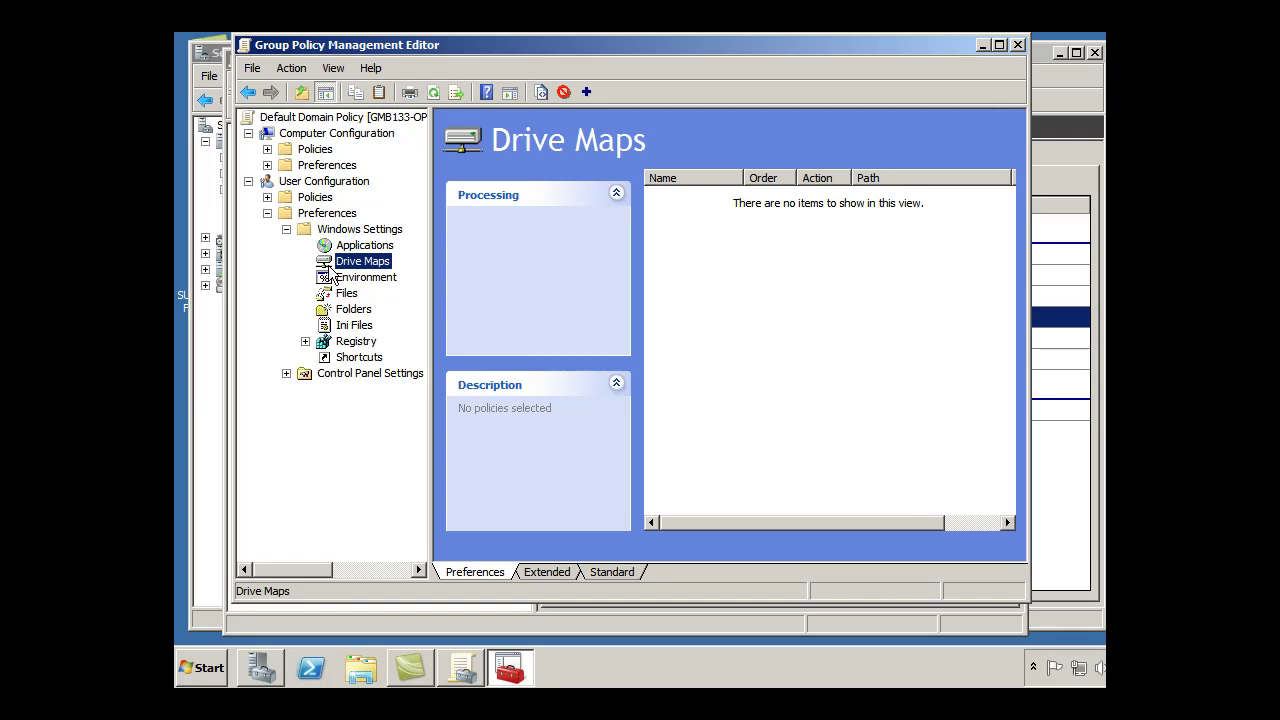
right_click(325, 260)
mouse_move(347, 271)
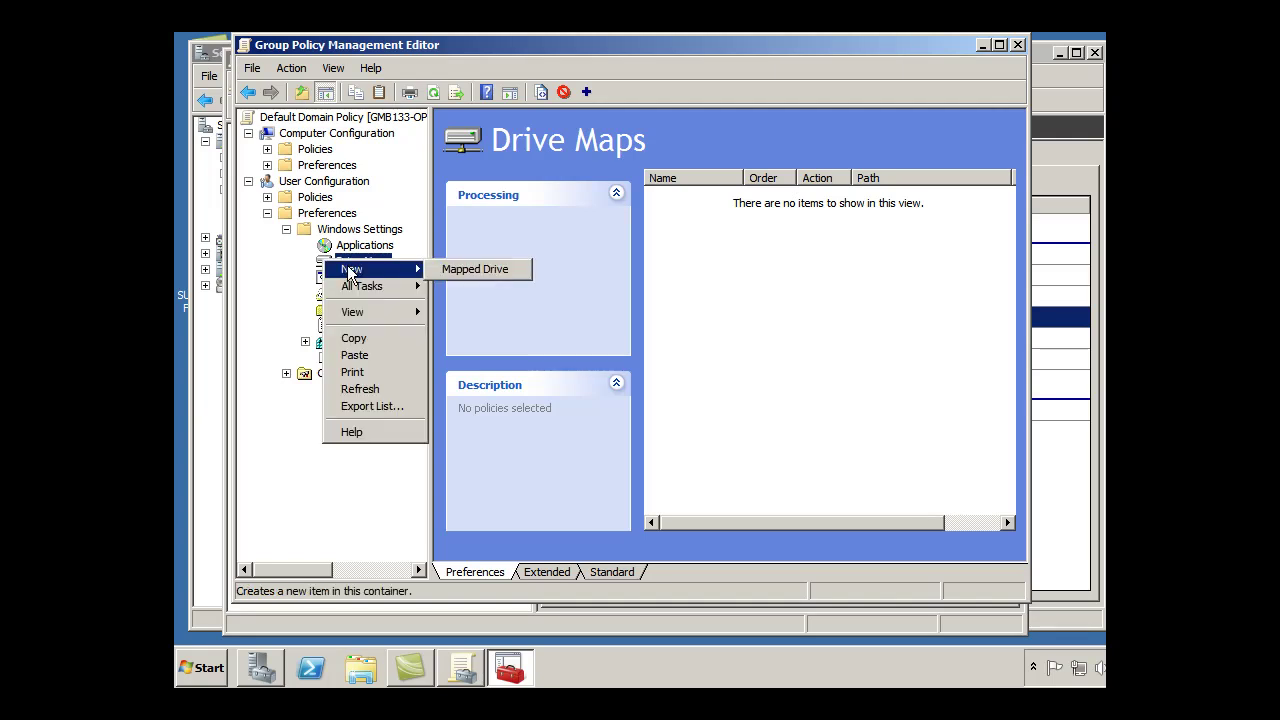
left_click(481, 268)
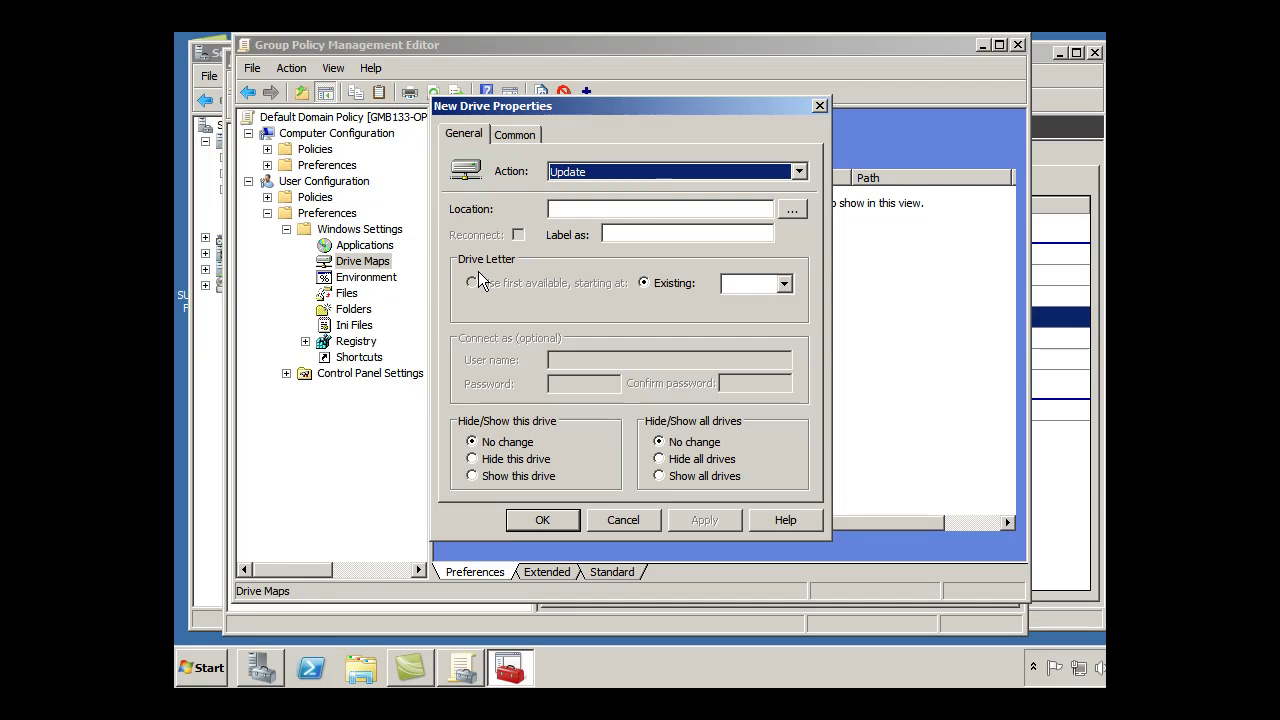
Set the mapped drive's action to Create, location to \\GMB133-OPTIPLEX\LabShare and label to LabShare, with Reconnect enabled.
left_click(799, 172)
left_click(744, 190)
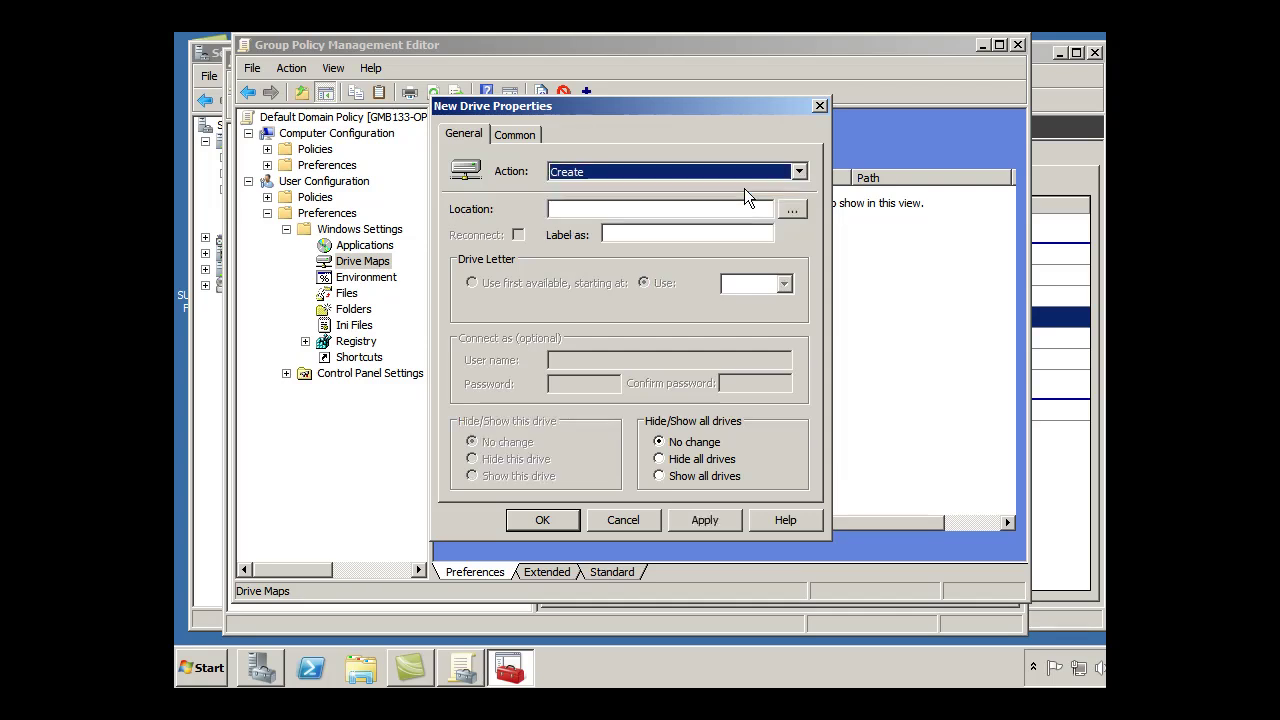
left_click(620, 209)
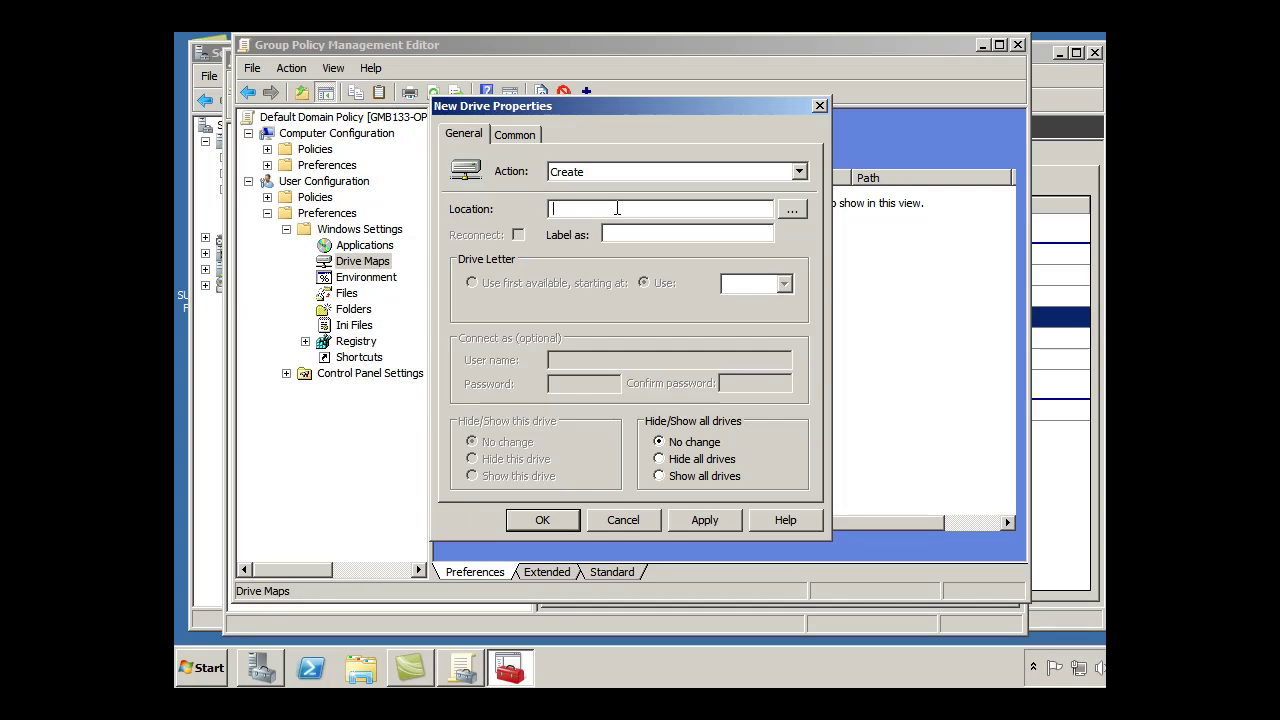
type("\\\\GMB133-OPTIPLEX\\LabShare")
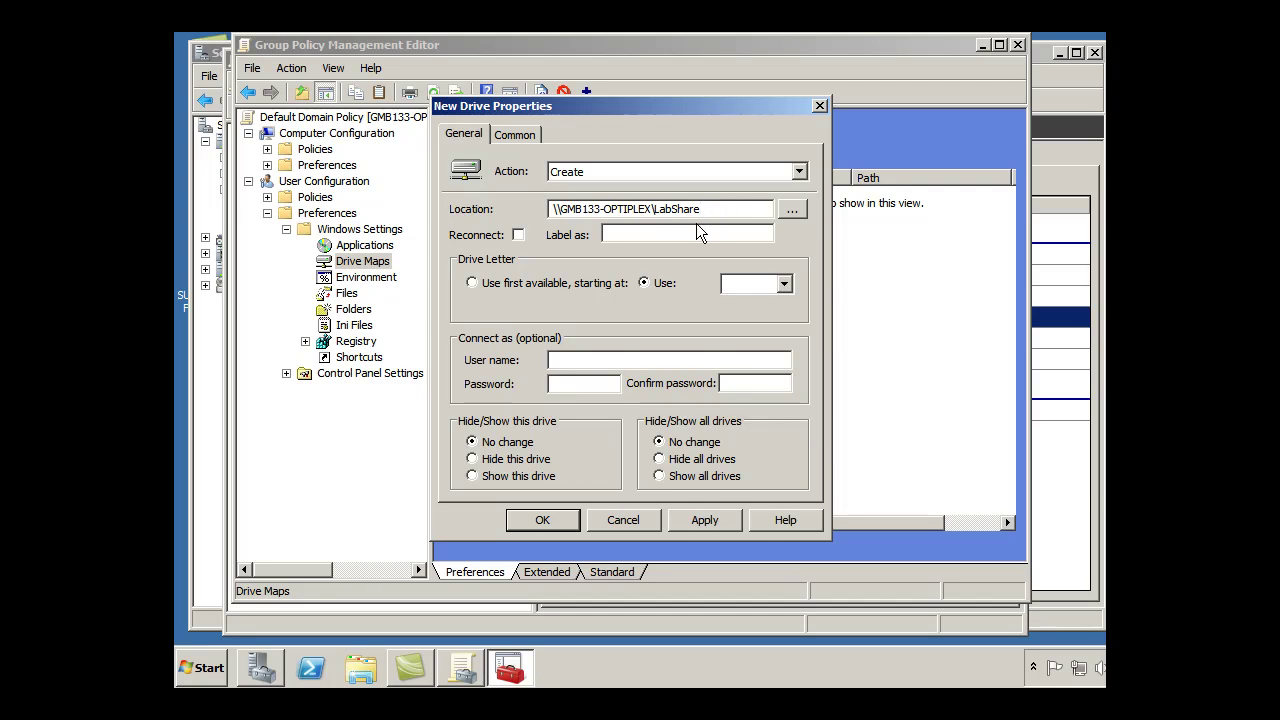
left_click(656, 235)
type("LabShare")
left_click(518, 238)
Assign drive letter V to the mapped drive, set it to Show this drive, and save the mapping.
left_click(784, 285)
left_click_drag(786, 337, 783, 425)
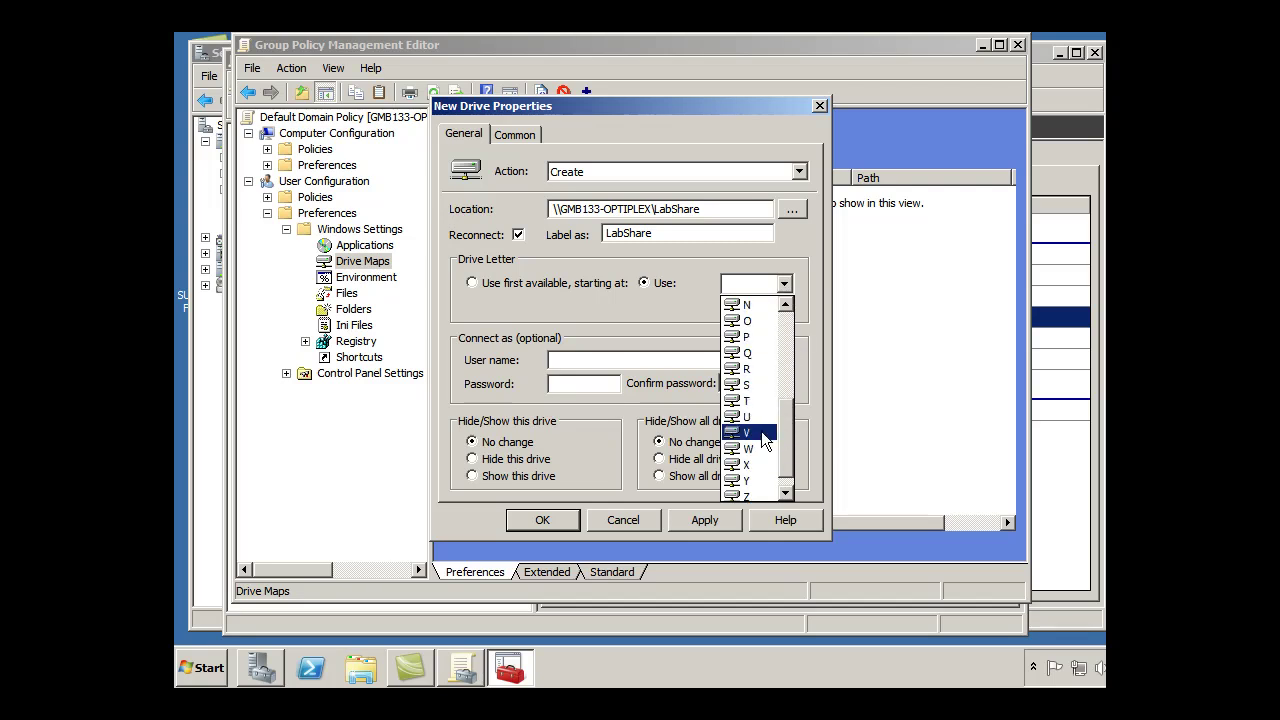
left_click(760, 432)
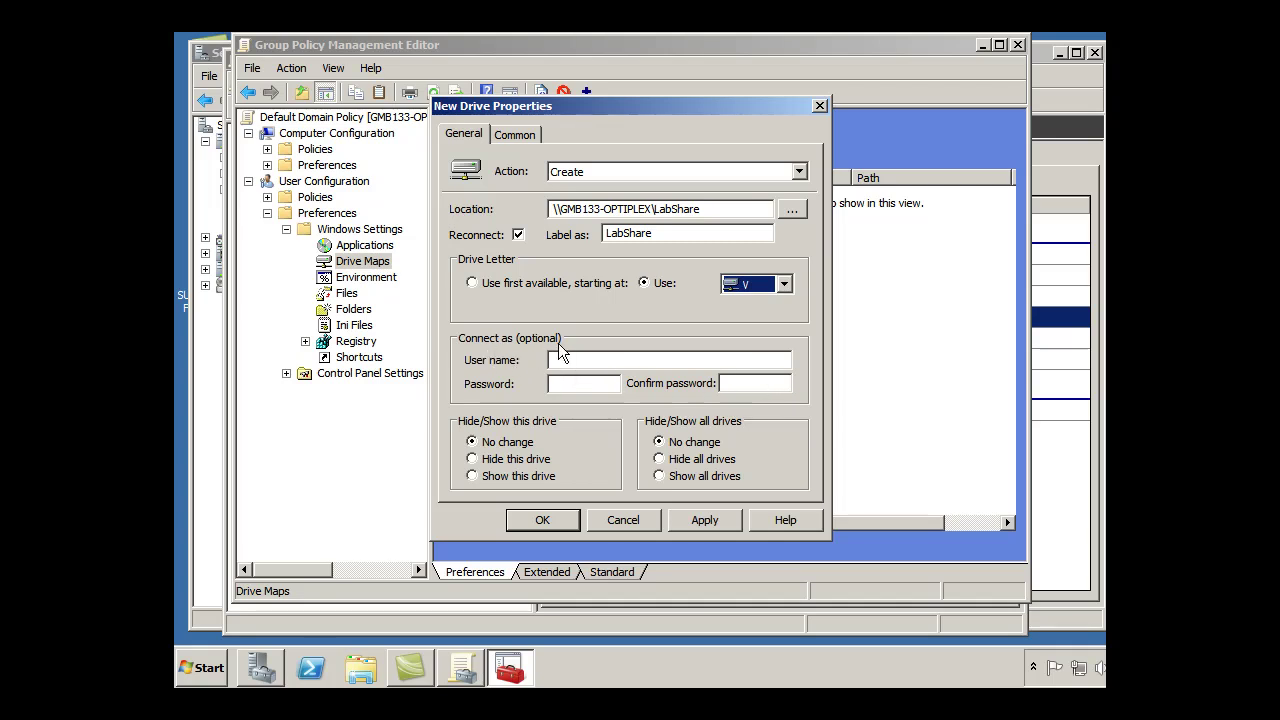
left_click(471, 476)
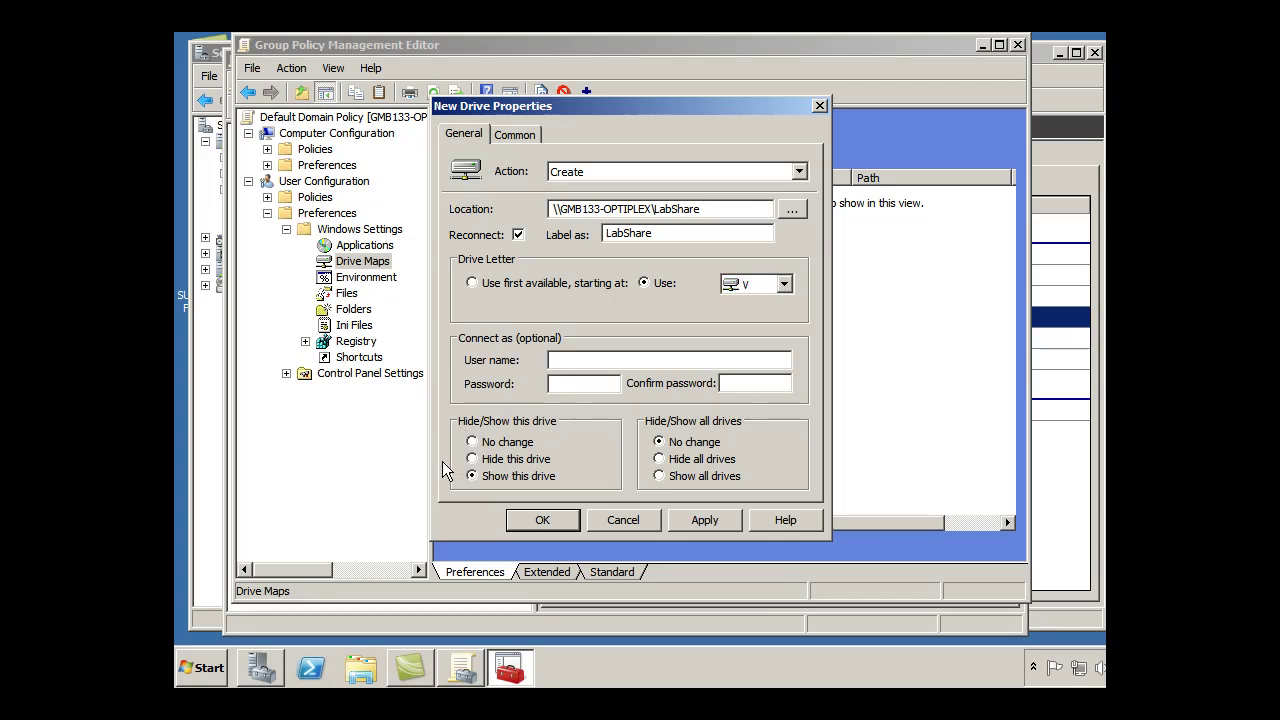
left_click(541, 522)
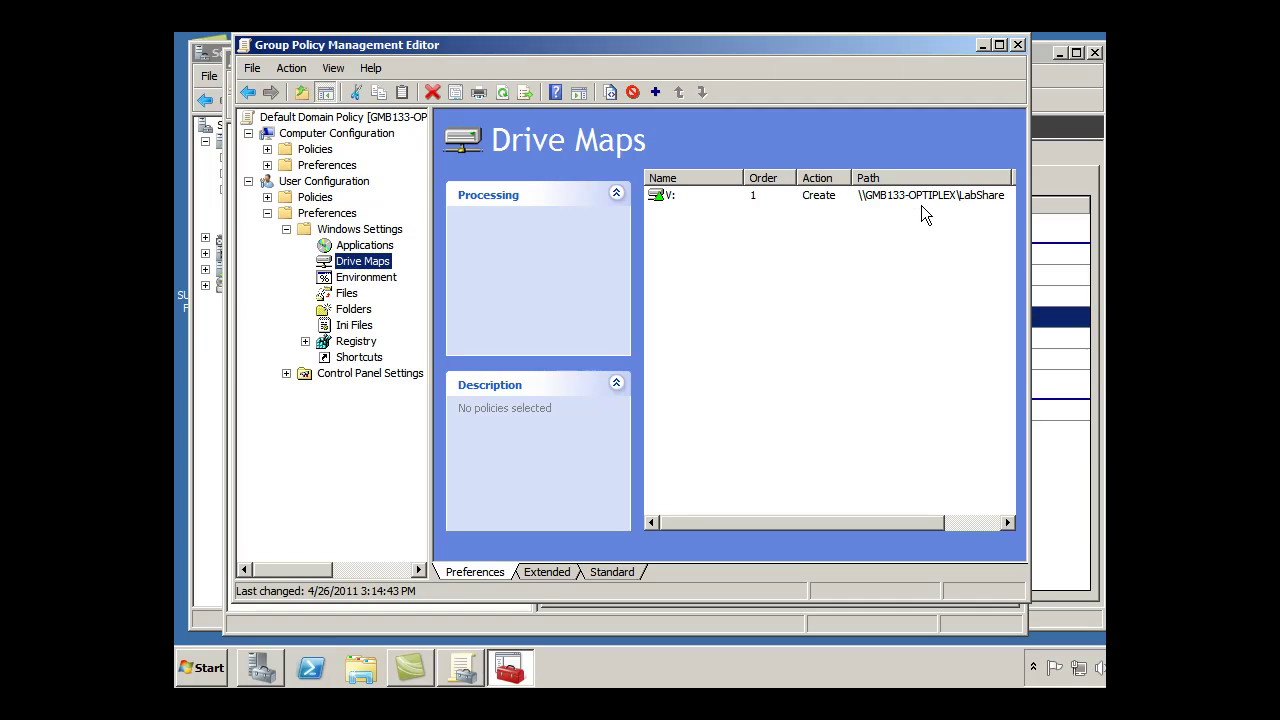
left_click_drag(910, 54, 926, 58)
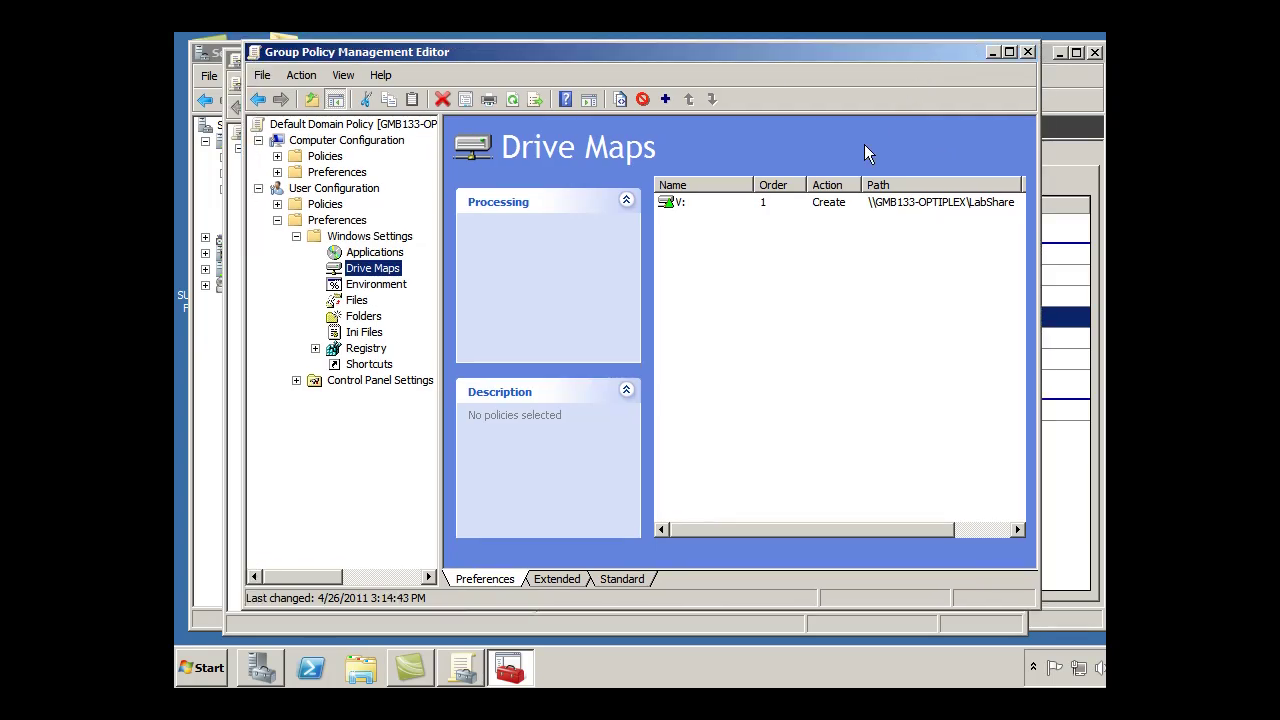
Run gpupdate /force on the server to refresh Group Policy, keeping the Drive Maps list in view.
left_click(200, 676)
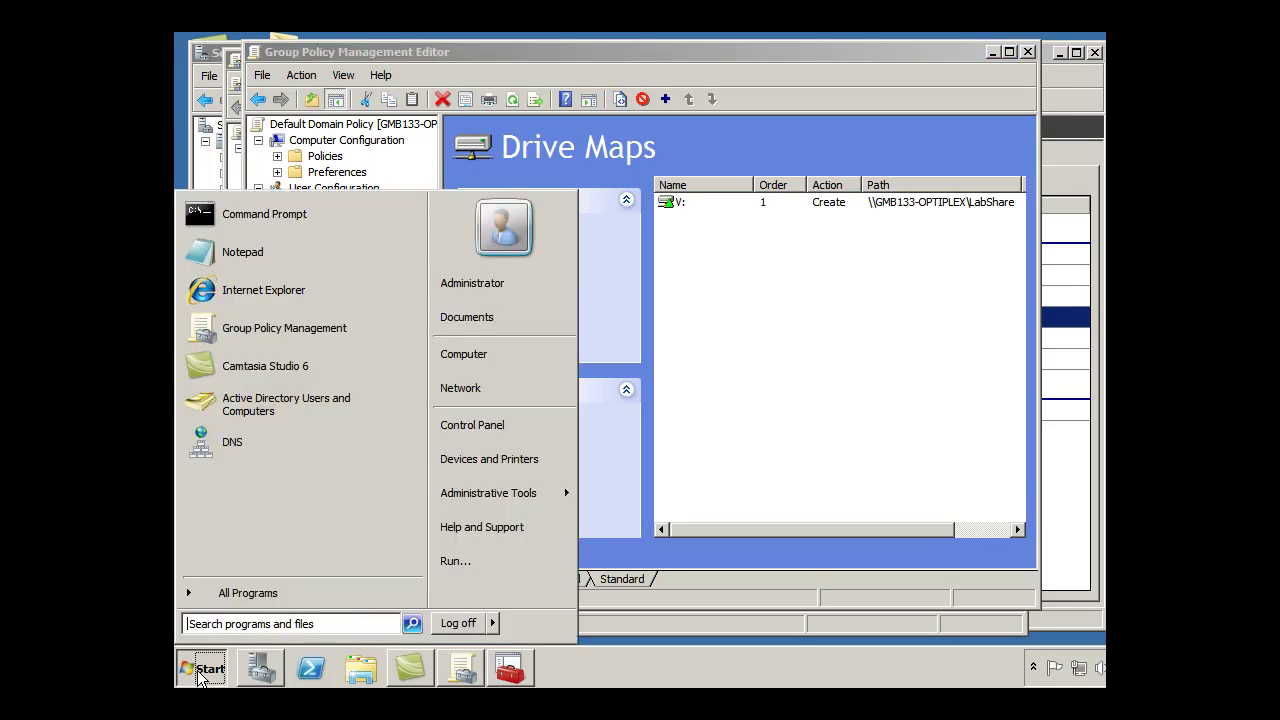
left_click(220, 624)
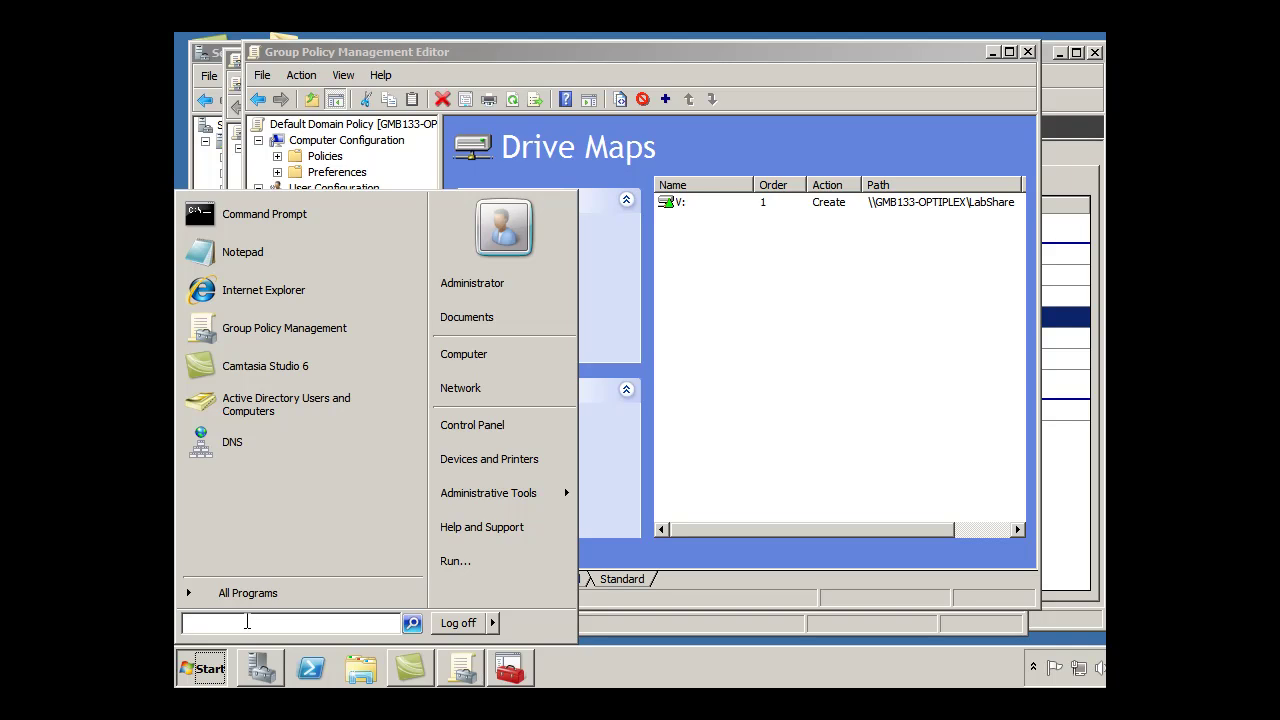
type("gpu")
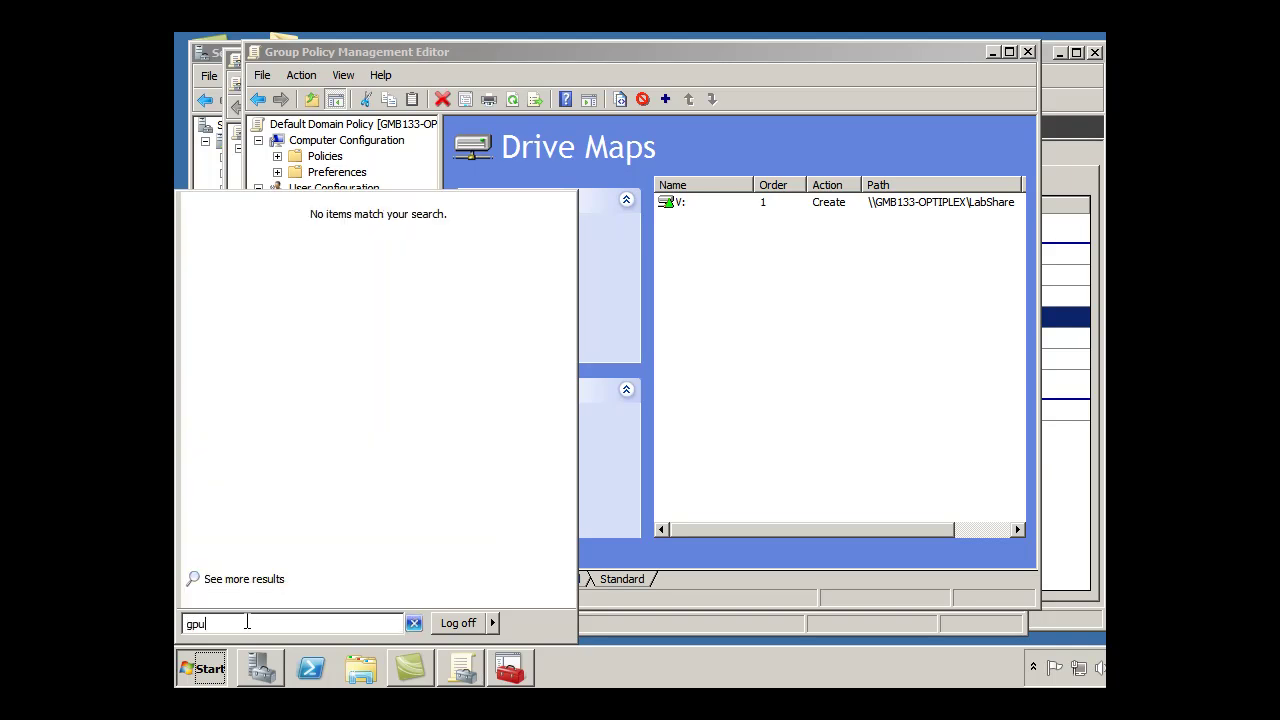
type("pdate")
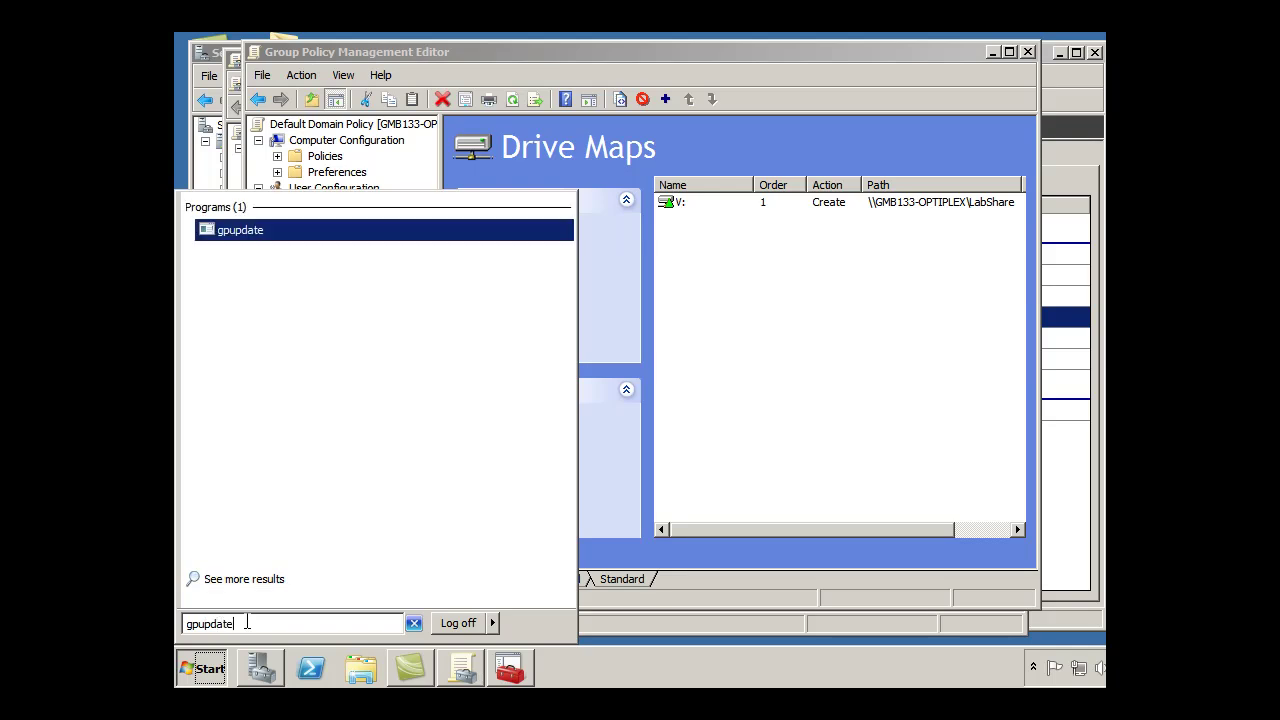
type(" /force")
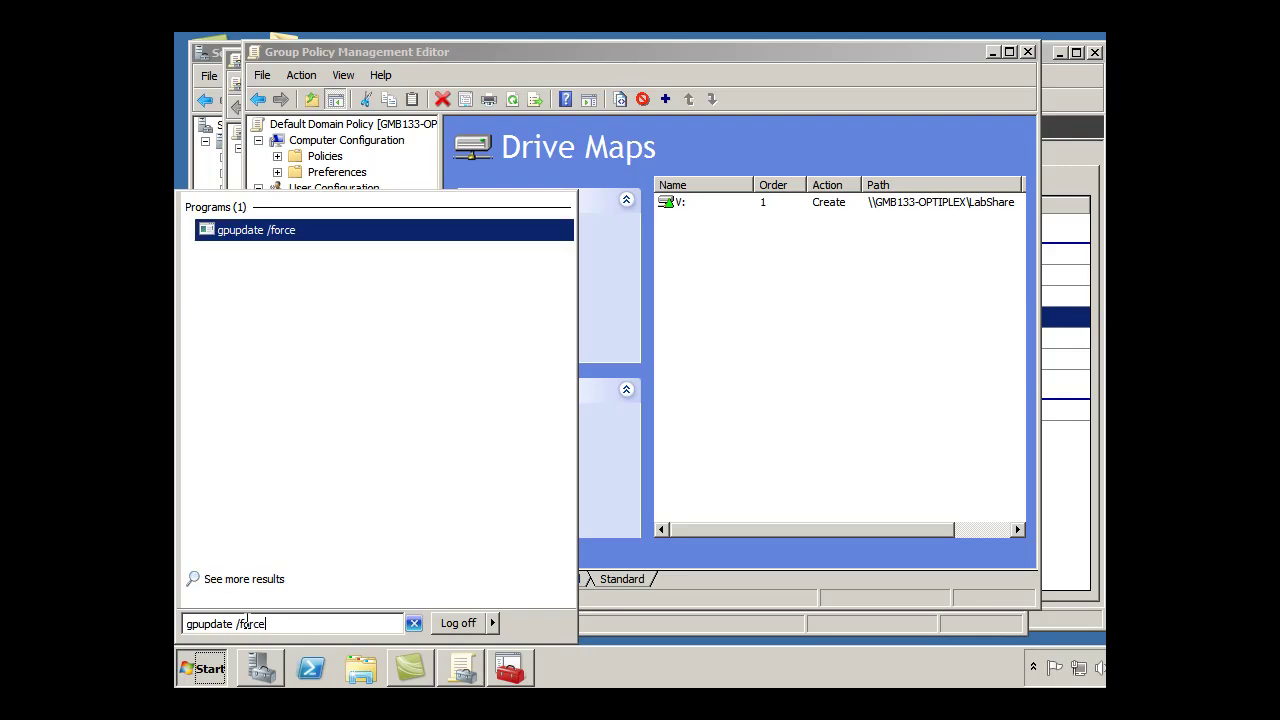
key("Return")
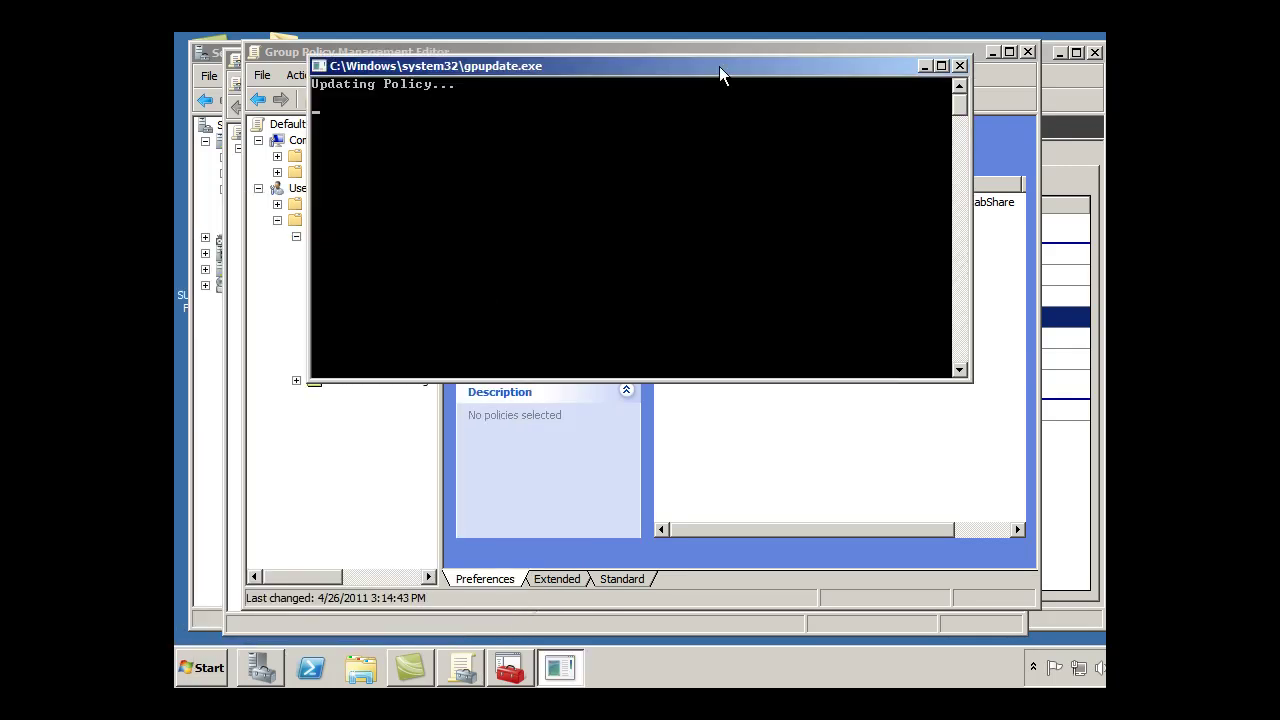
left_click_drag(719, 66, 734, 176)
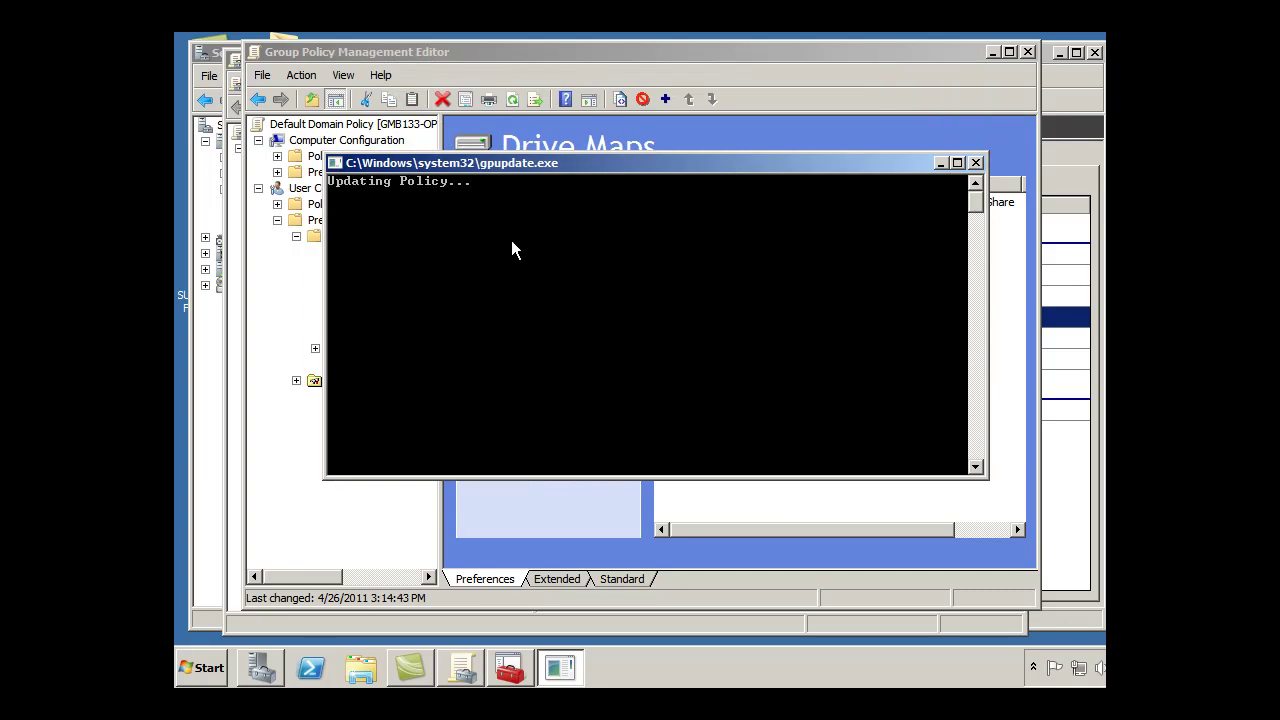
left_click_drag(628, 164, 626, 237)
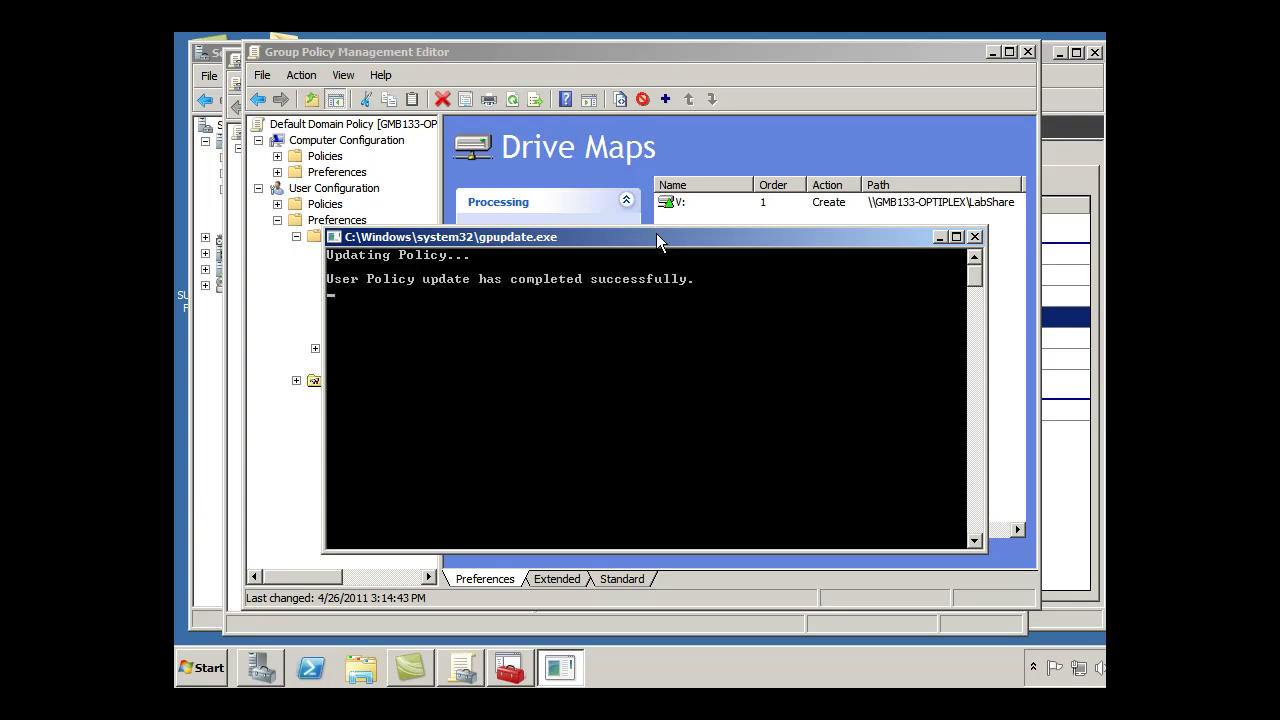
left_click_drag(654, 240, 649, 223)
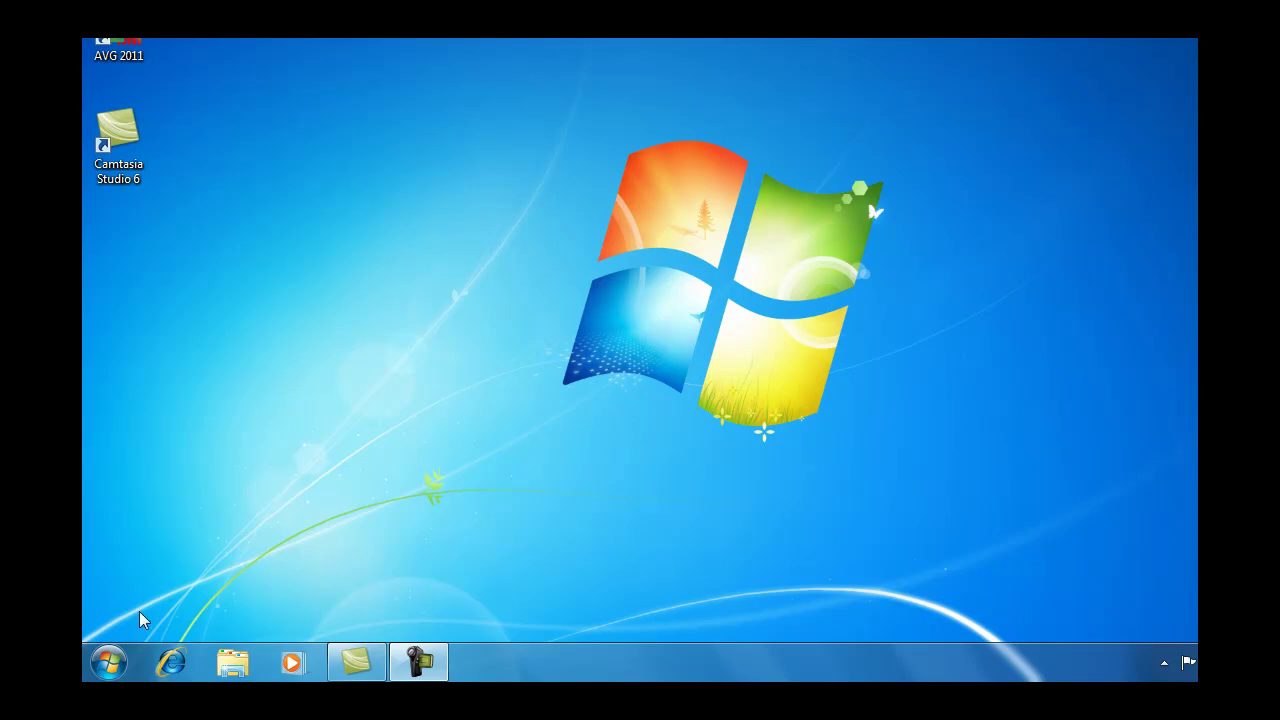
On the Windows 7 client, check the computer name and domain membership in the system properties, and close them.
left_click(110, 668)
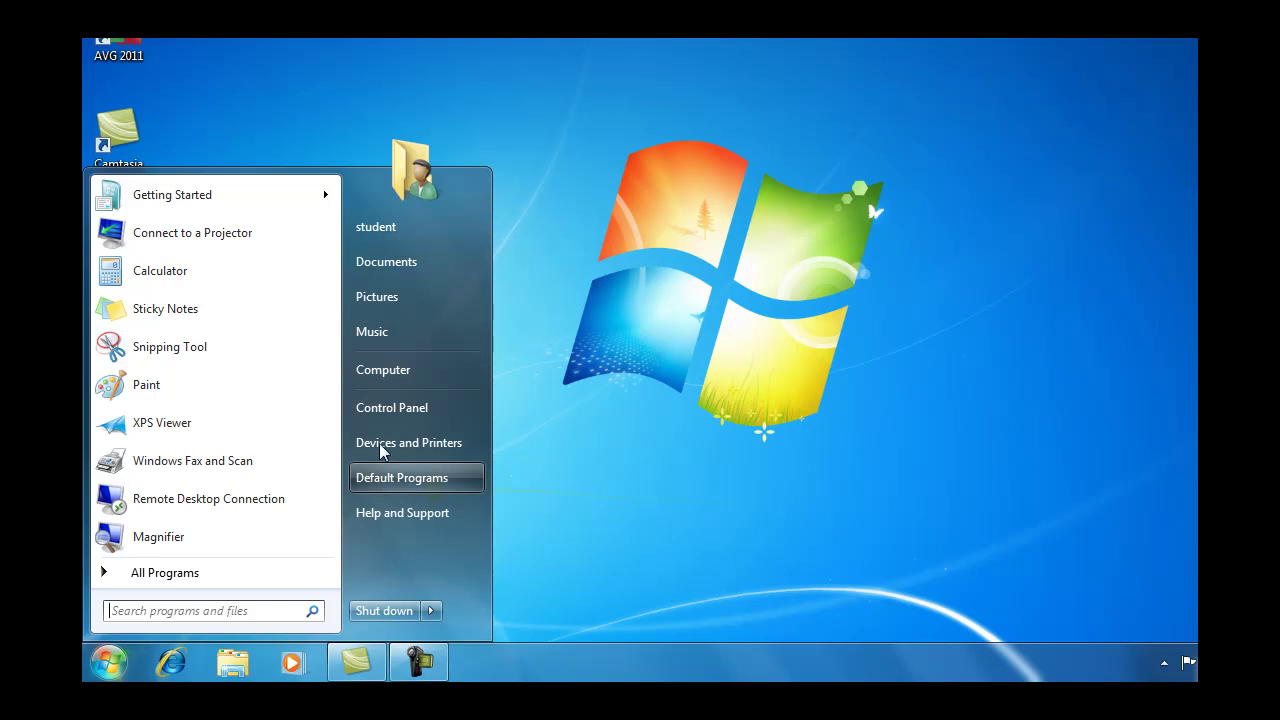
right_click(385, 377)
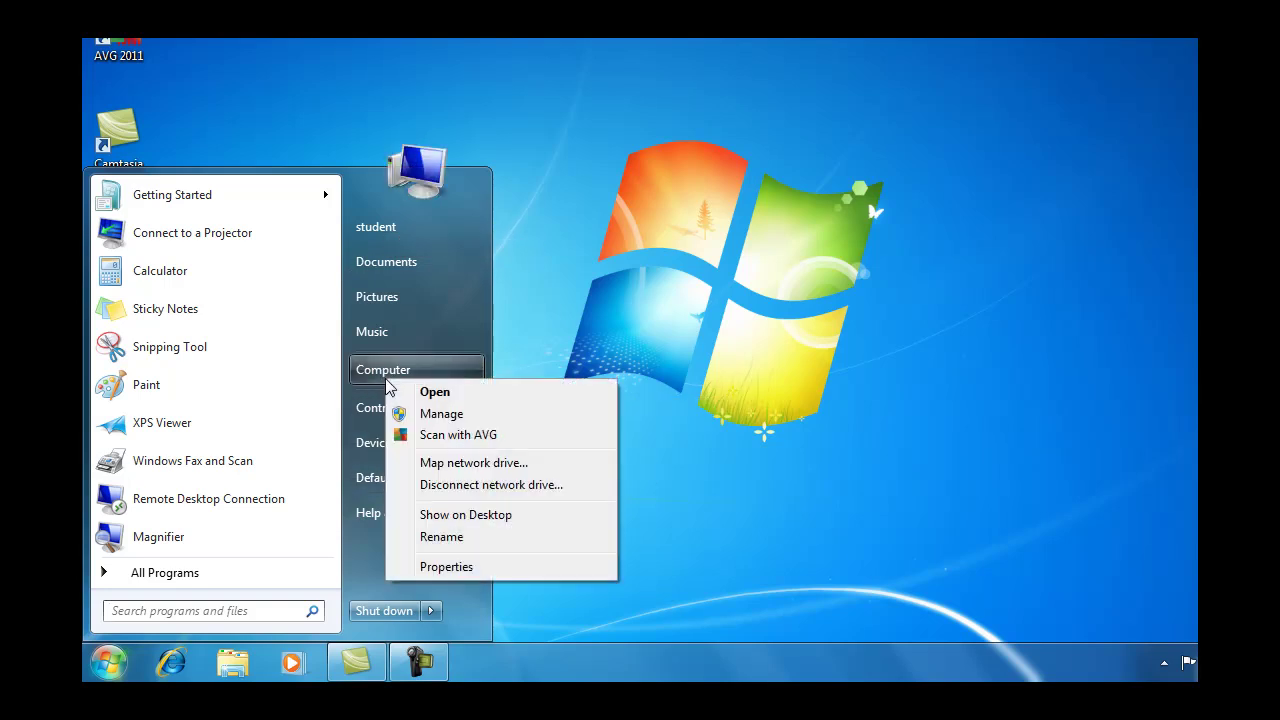
left_click(450, 566)
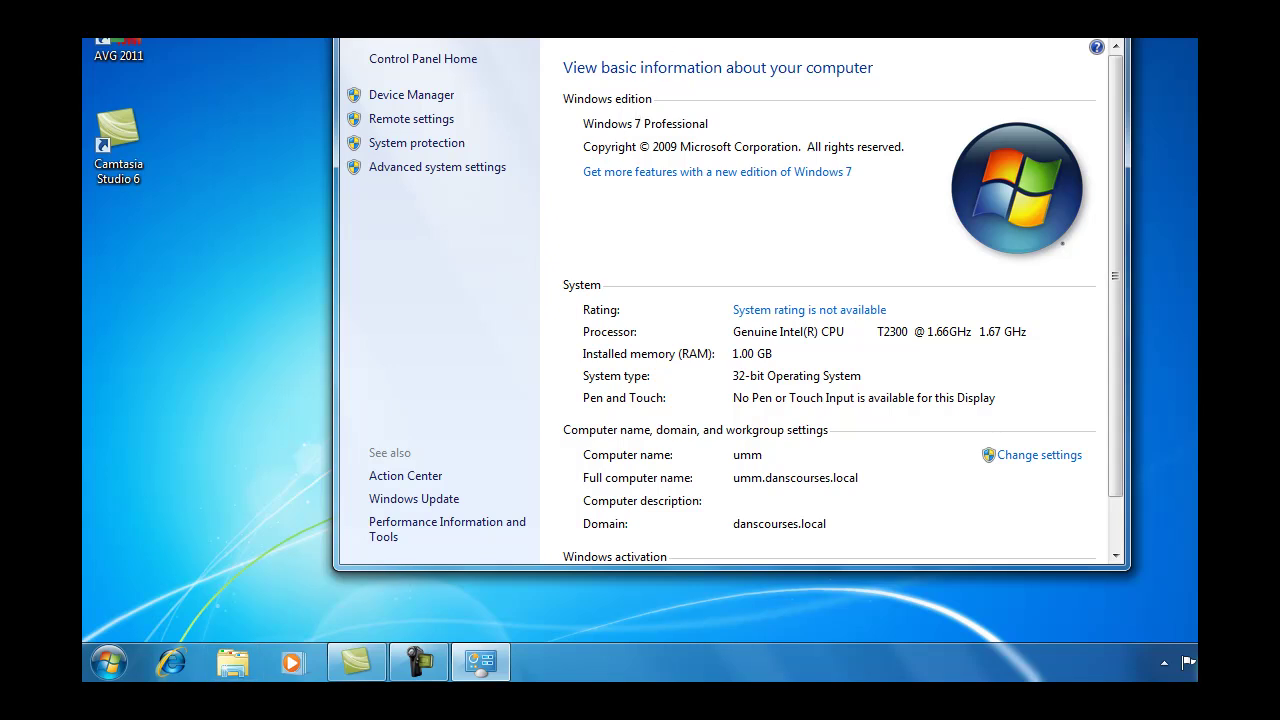
left_click_drag(699, 38, 562, 58)
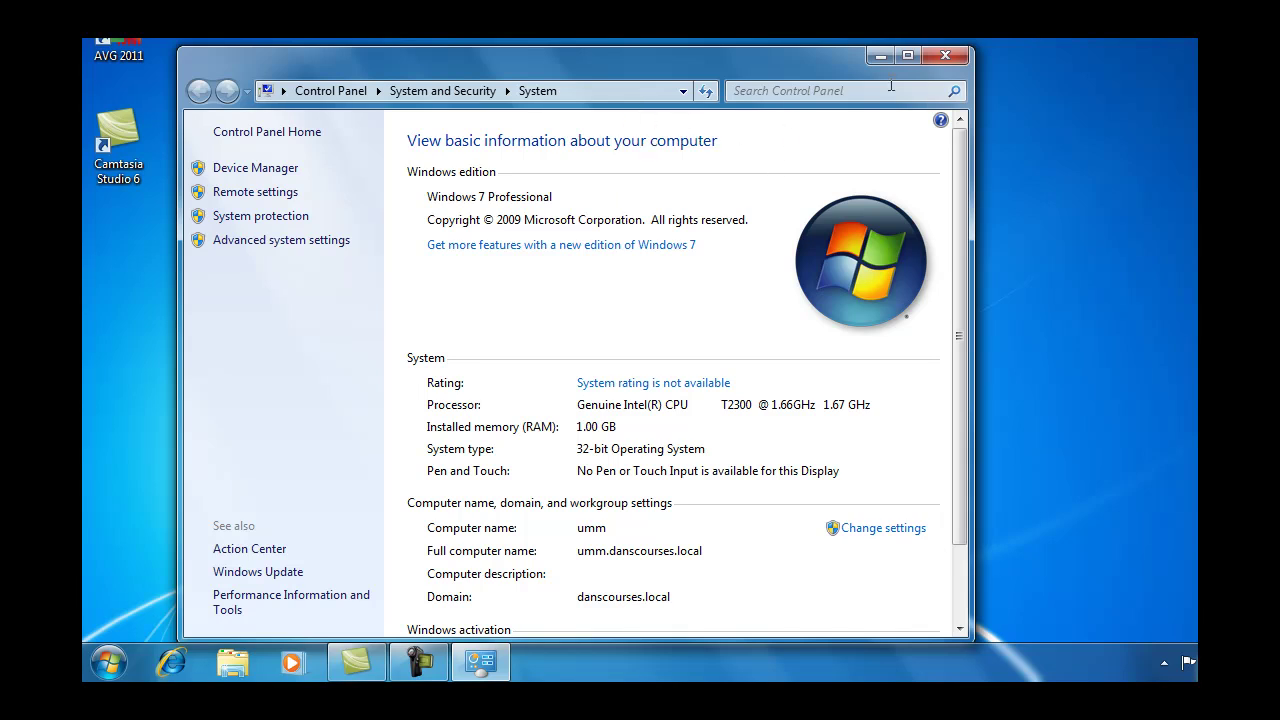
left_click(945, 56)
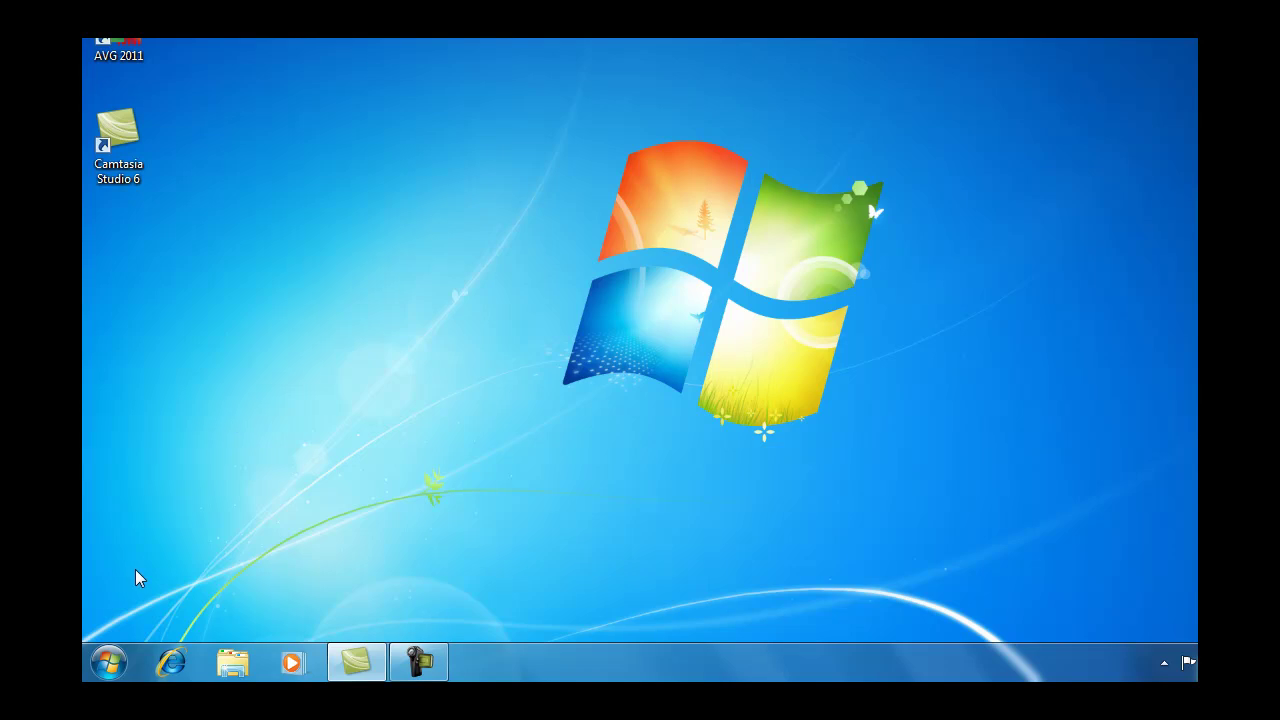
Open Computer on the Windows 7 client and select the LabShare (V:) network drive.
left_click(110, 662)
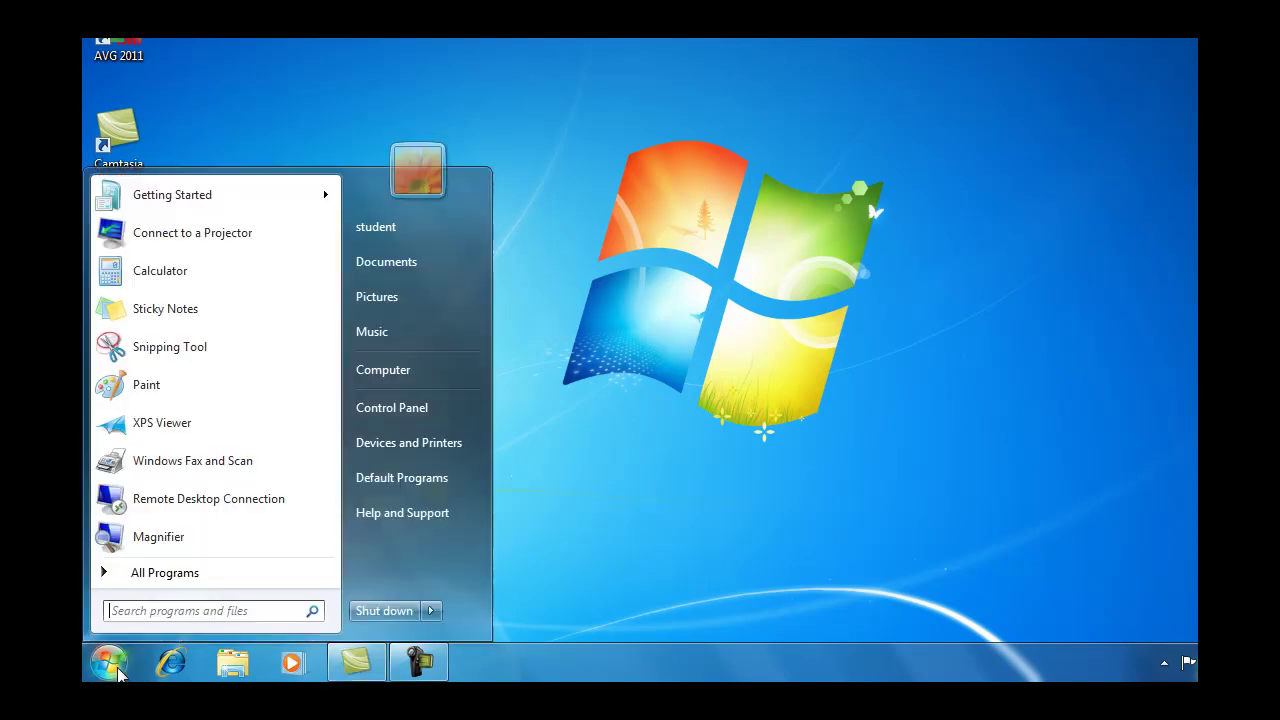
left_click(379, 381)
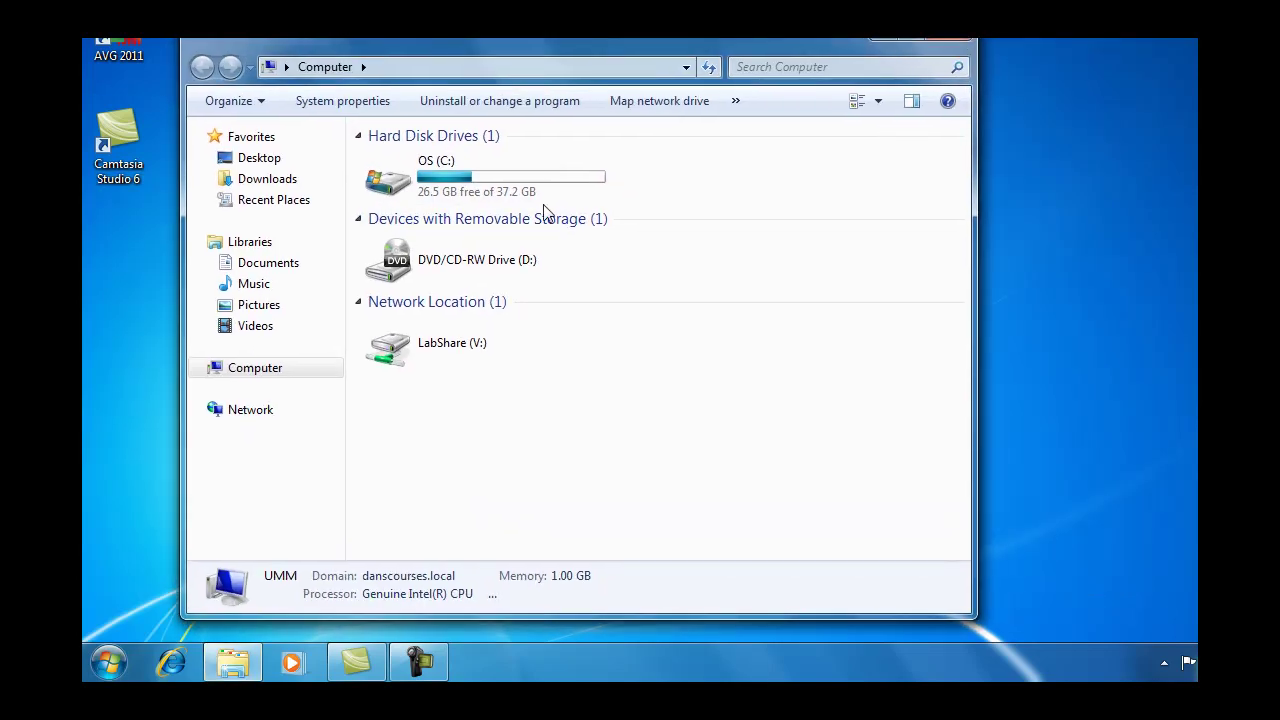
left_click(495, 358)
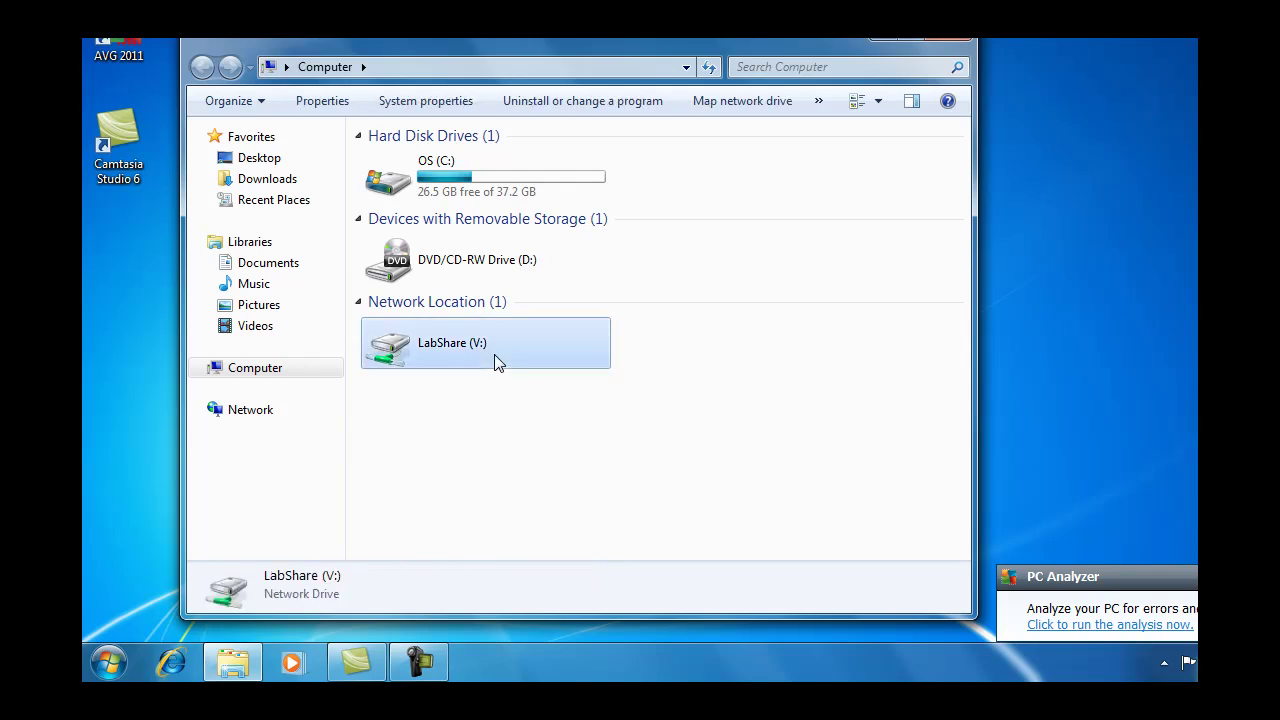